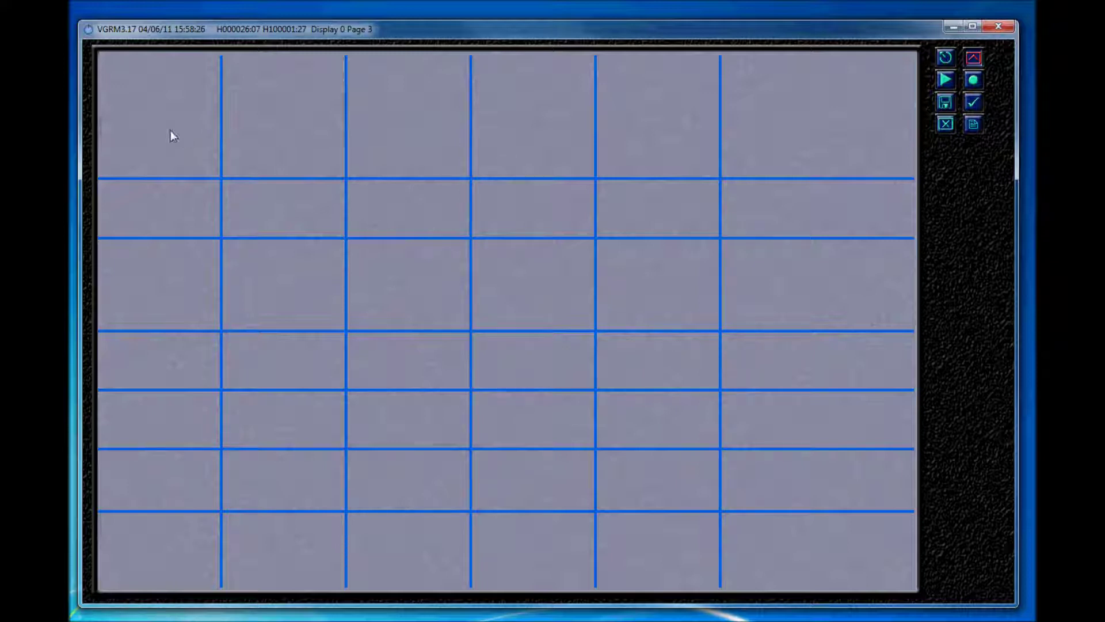
# - Place an OIL PSI gauge as OILDials in the top row's first cell and an AIR TEMP gauge as TempDials in the second
pyautogui.rightClick(167, 101)
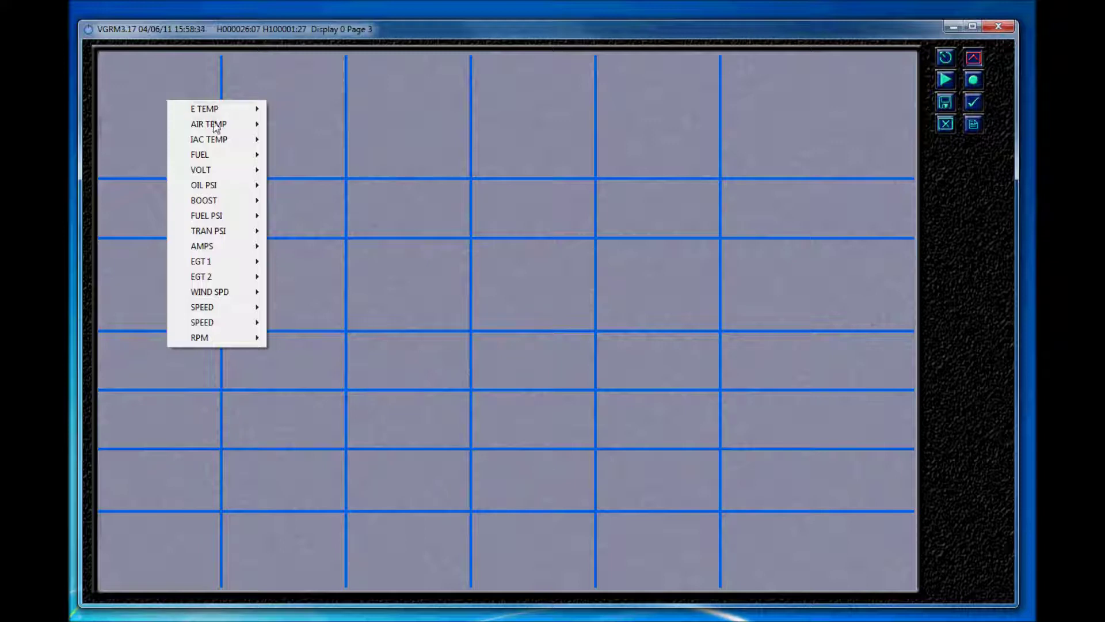
pyautogui.moveTo(233, 188)
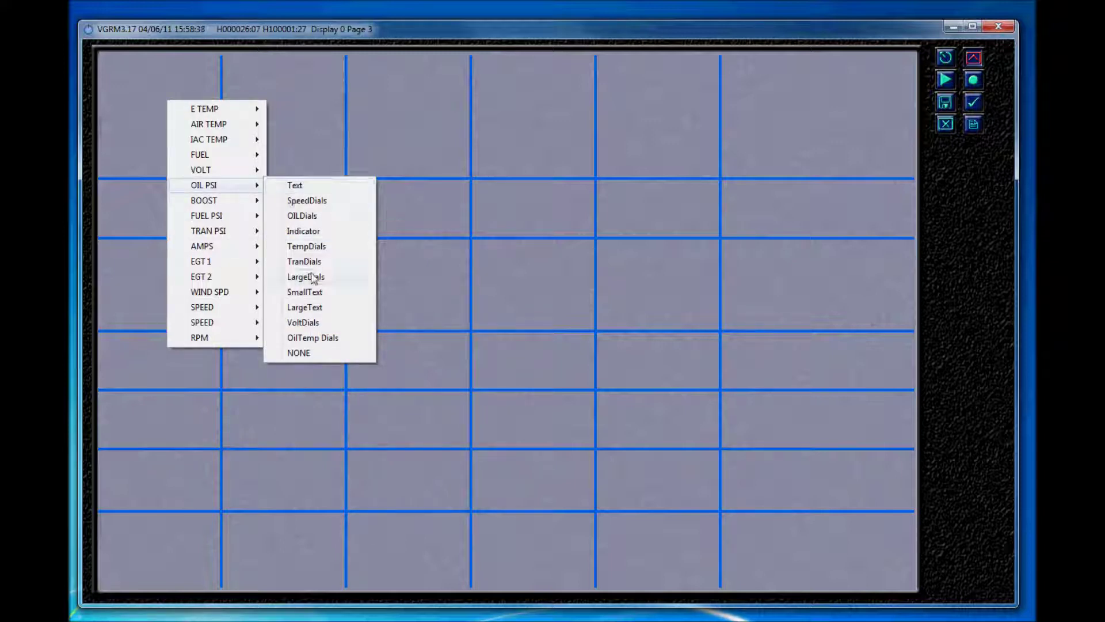
pyautogui.click(307, 221)
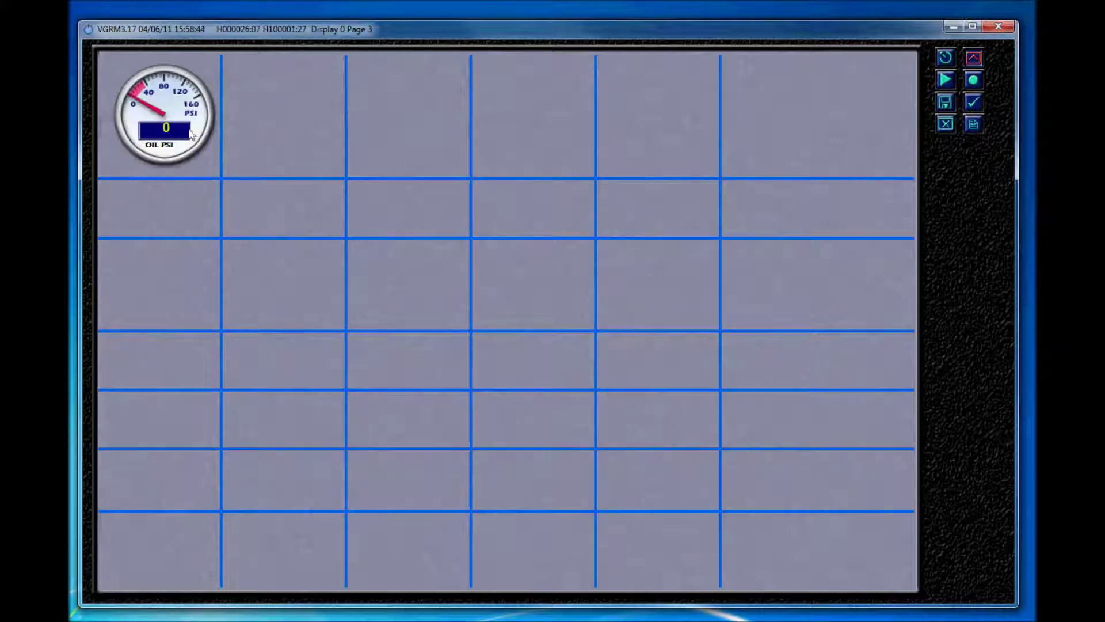
pyautogui.rightClick(275, 95)
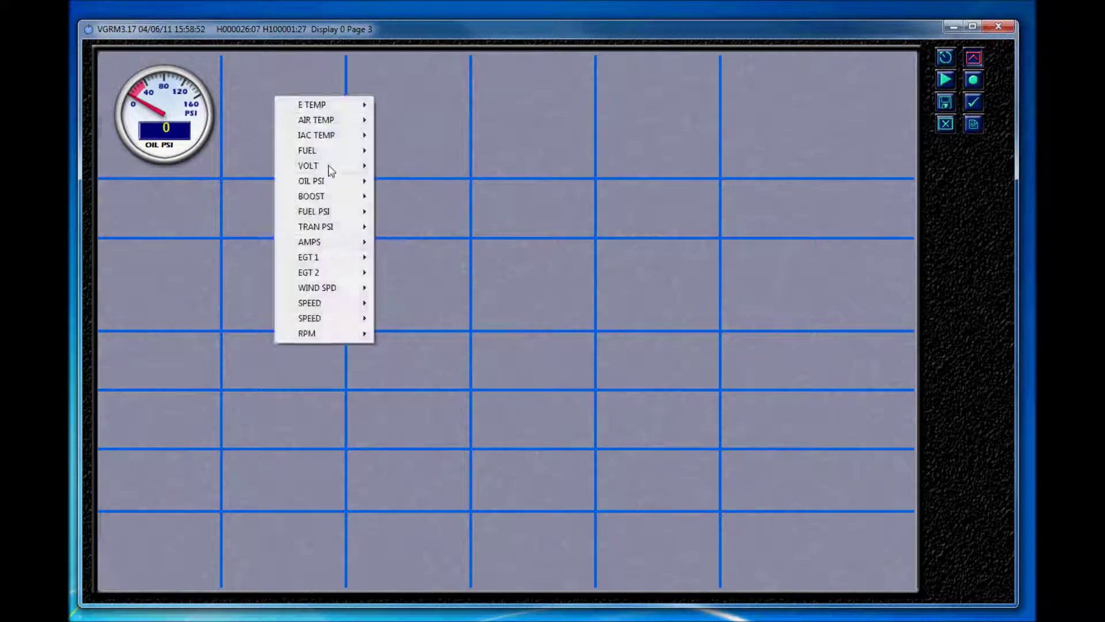
pyautogui.moveTo(328, 164)
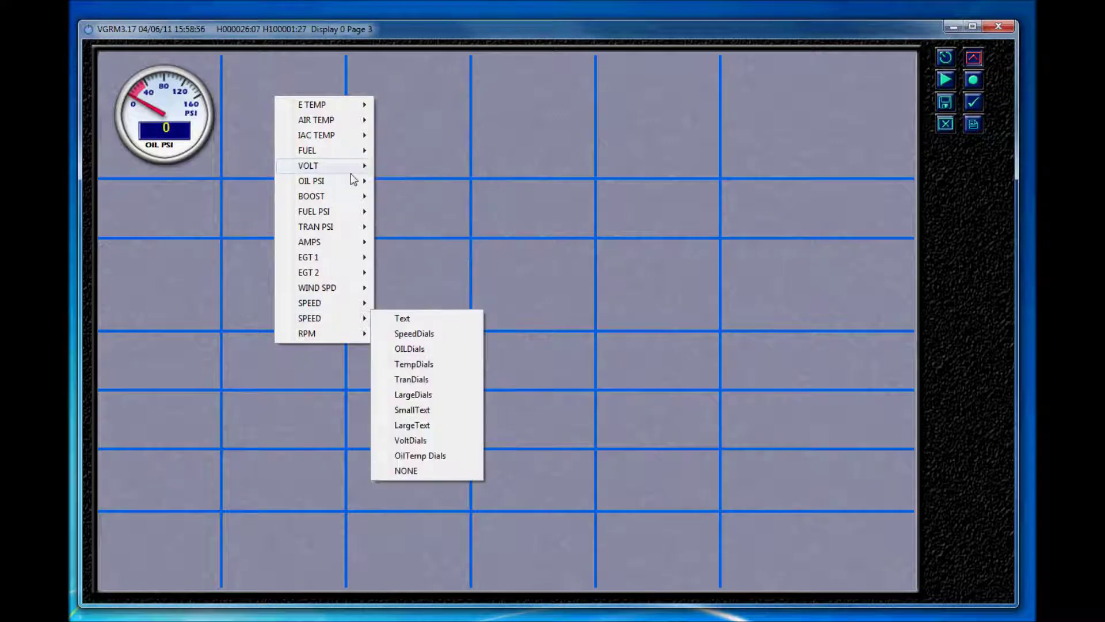
pyautogui.moveTo(339, 124)
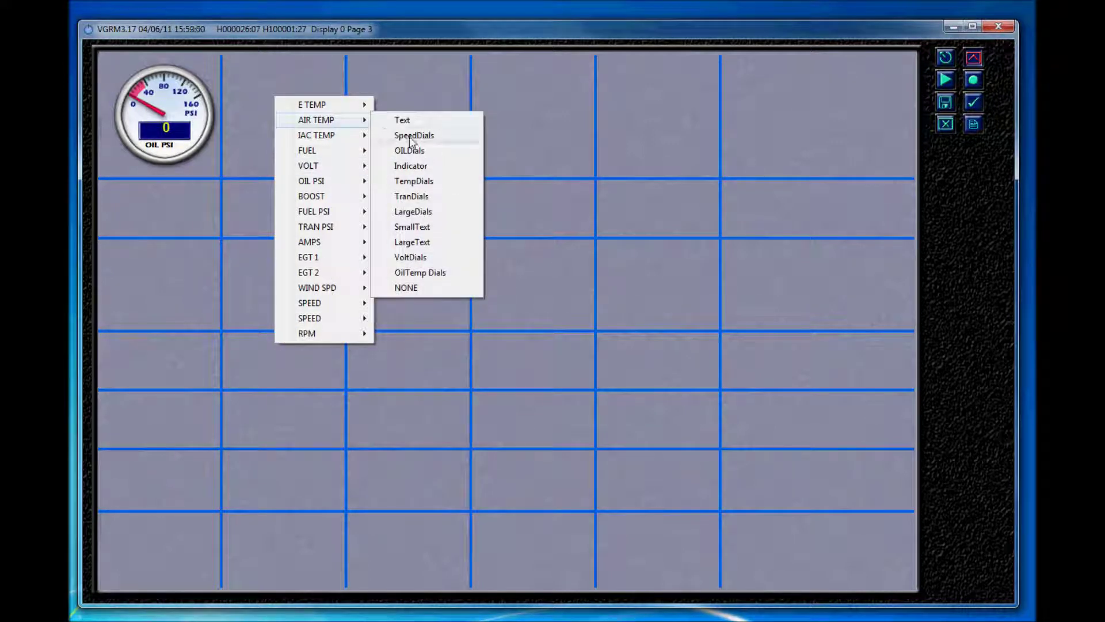
pyautogui.click(430, 182)
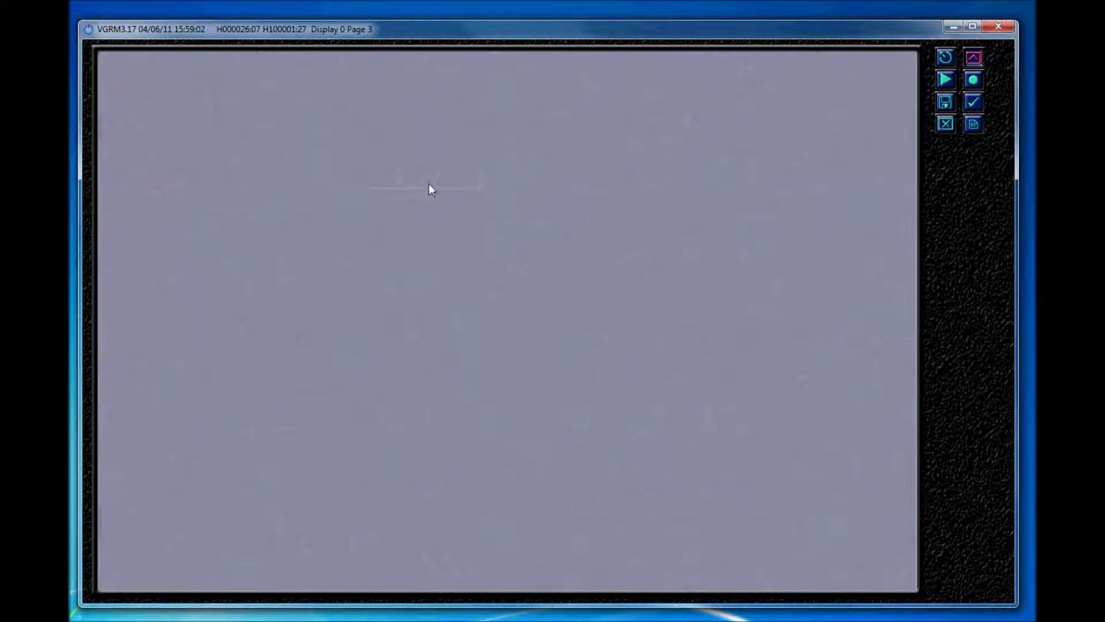
# - Add EGT 1 and EGT 2 gauges as TempDials in the third and fourth cells of the top row
pyautogui.rightClick(385, 105)
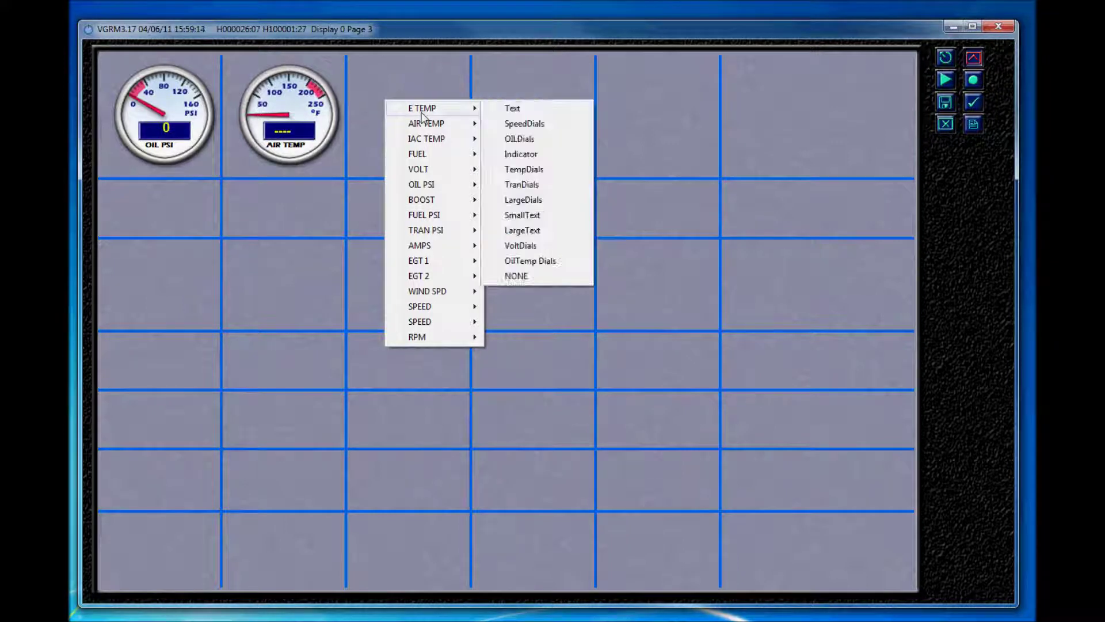
pyautogui.moveTo(438, 262)
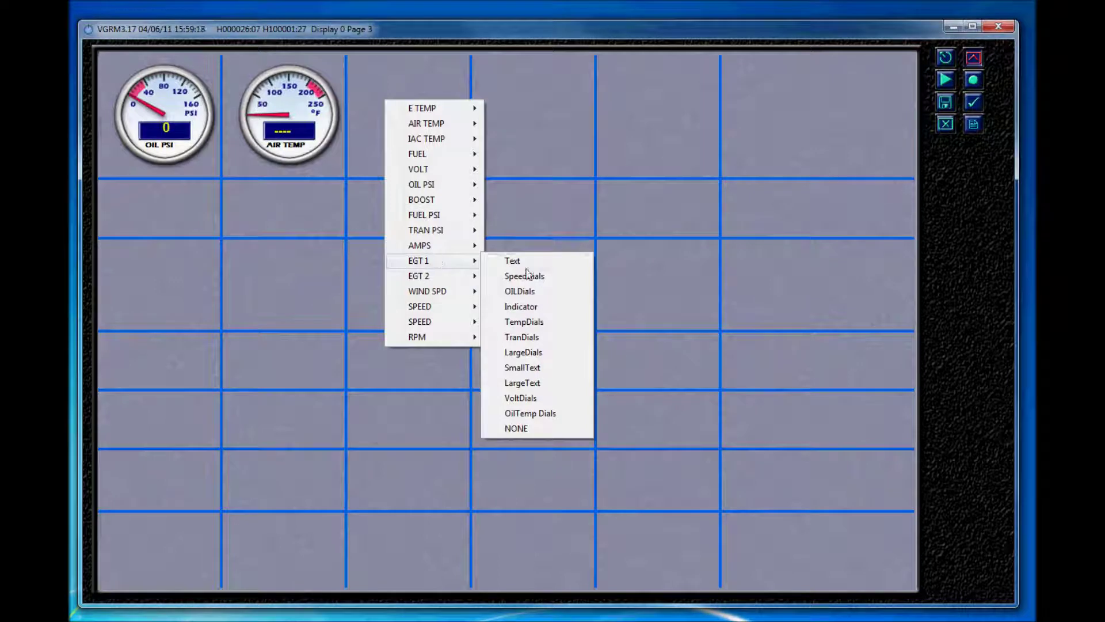
pyautogui.click(542, 322)
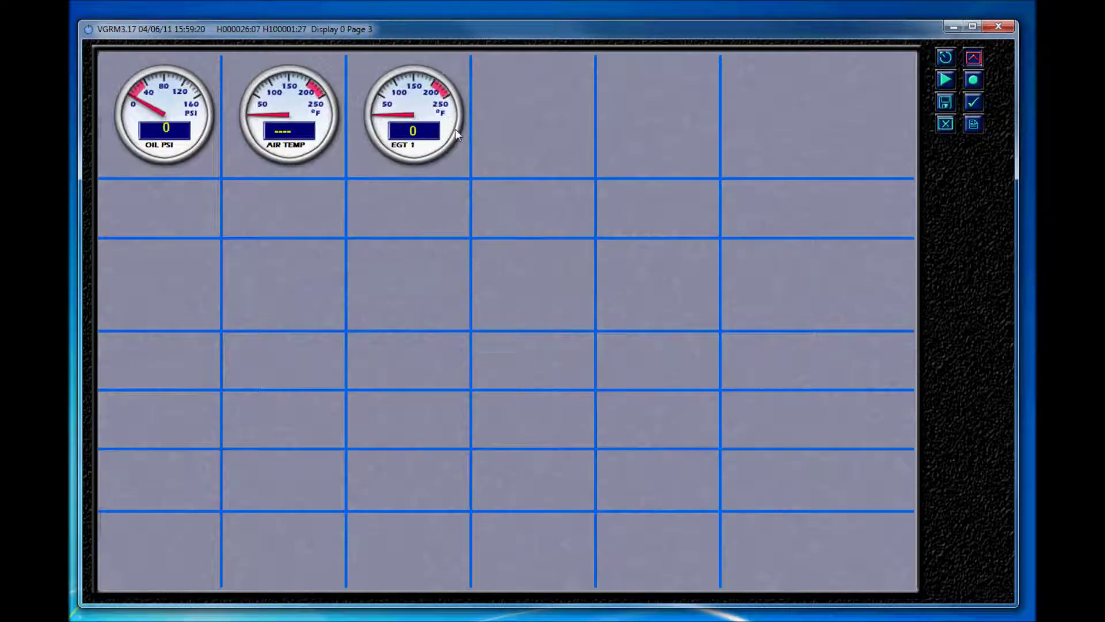
pyautogui.rightClick(515, 120)
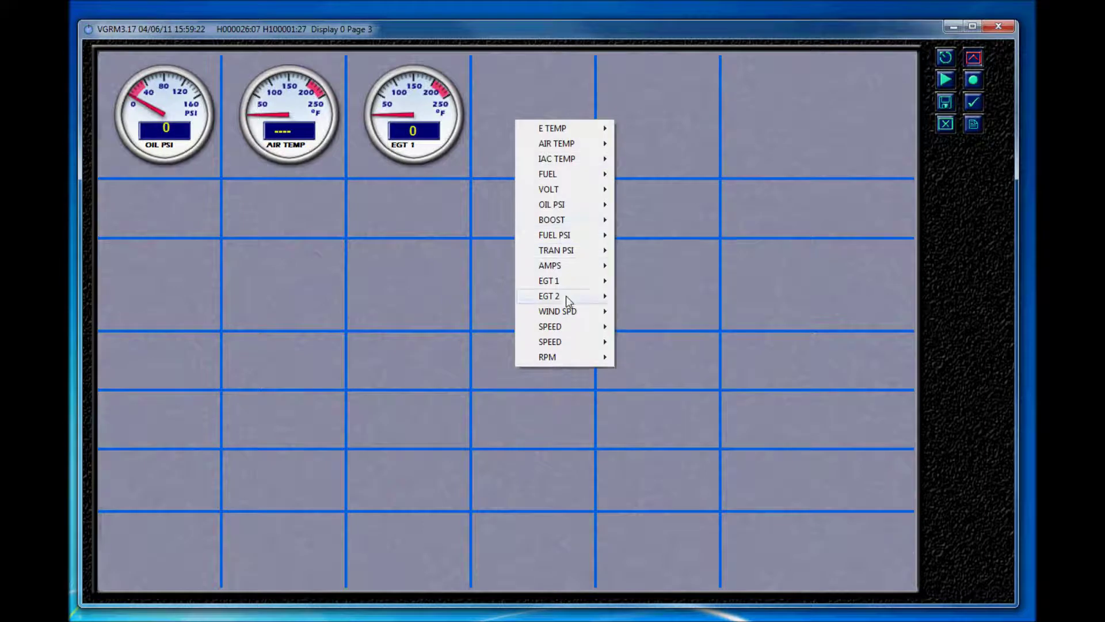
pyautogui.moveTo(566, 296)
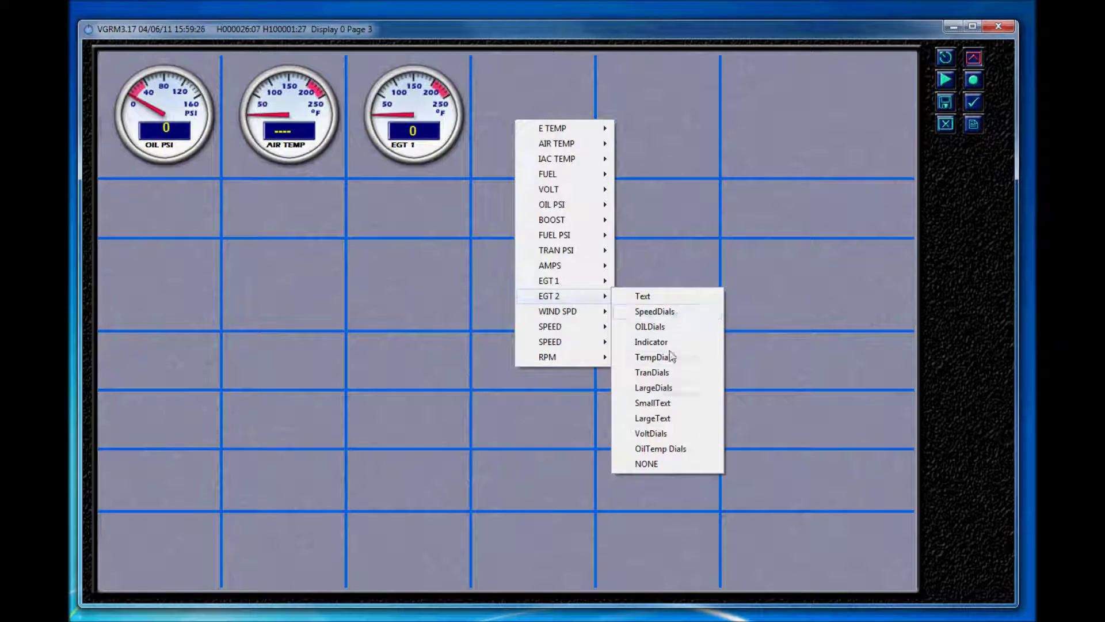
pyautogui.click(666, 357)
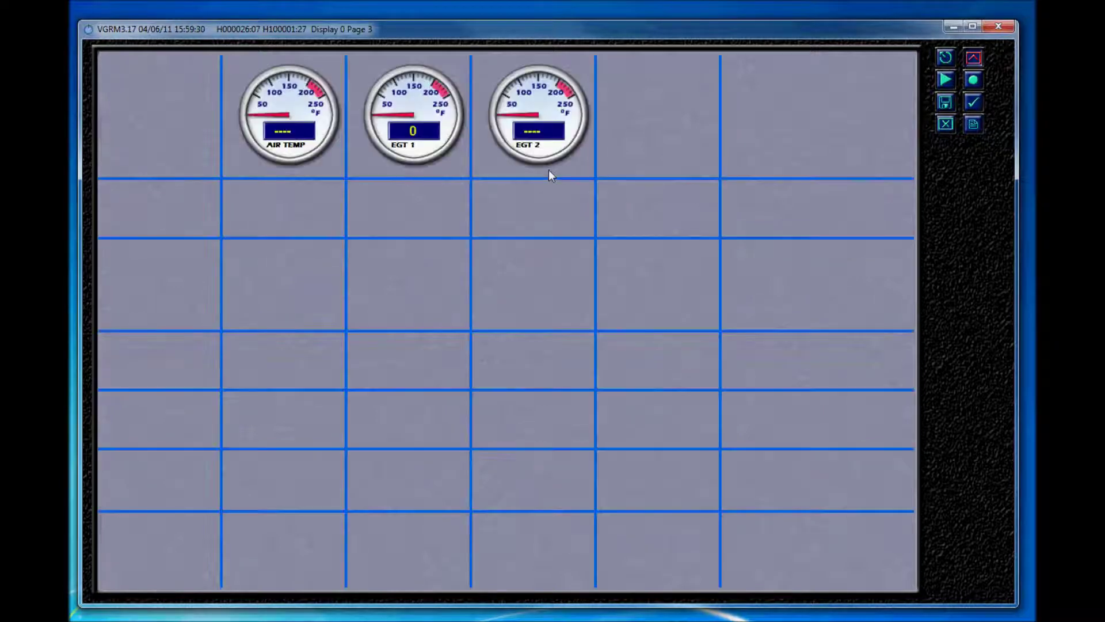
# - Add a VOLT gauge as VoltDials in the top row's fifth cell and a TRAN PSI gauge as TranDials in the sixth
pyautogui.rightClick(679, 122)
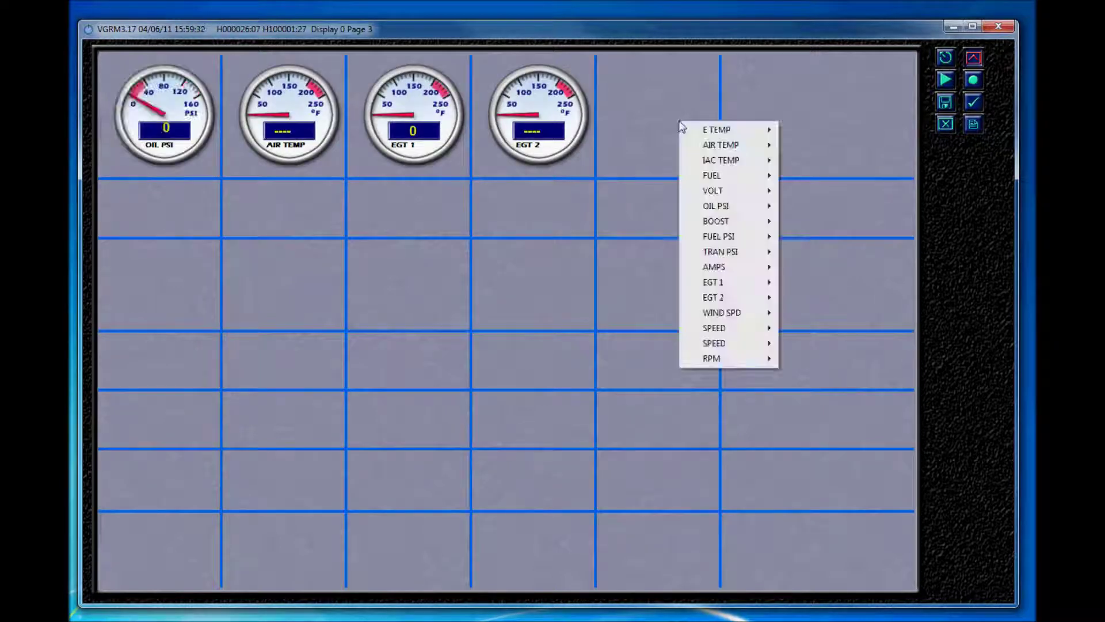
pyautogui.moveTo(724, 193)
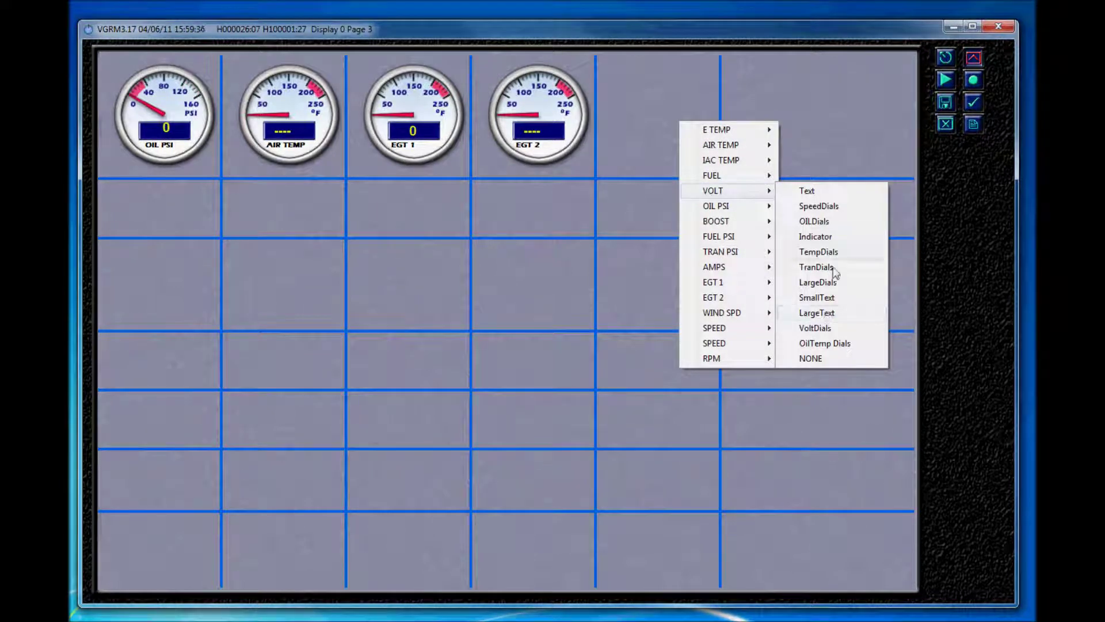
pyautogui.click(832, 343)
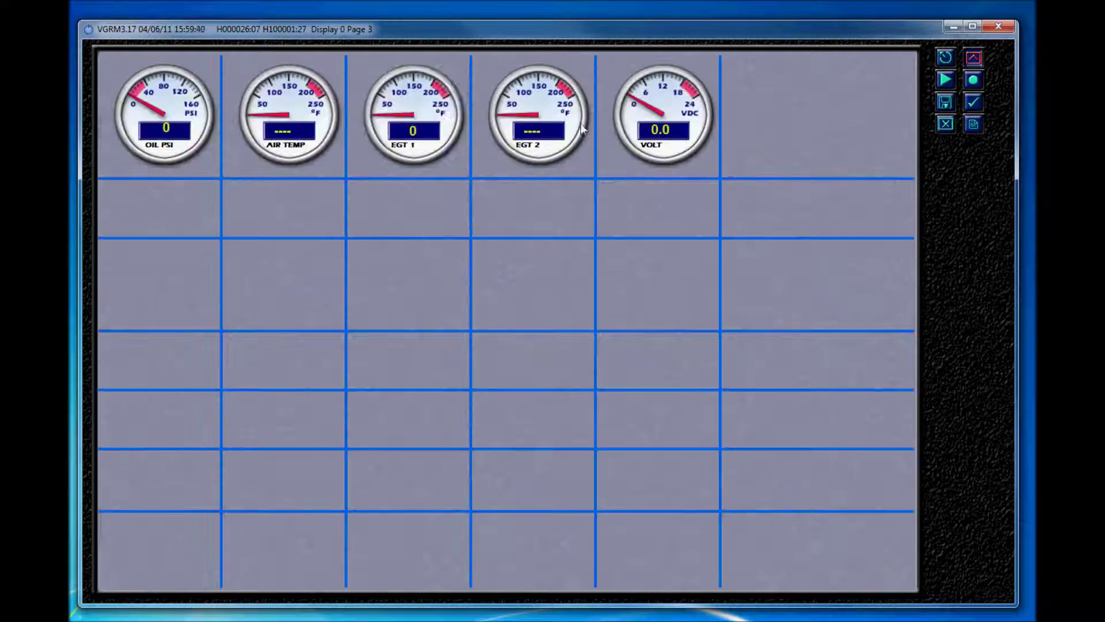
pyautogui.rightClick(765, 114)
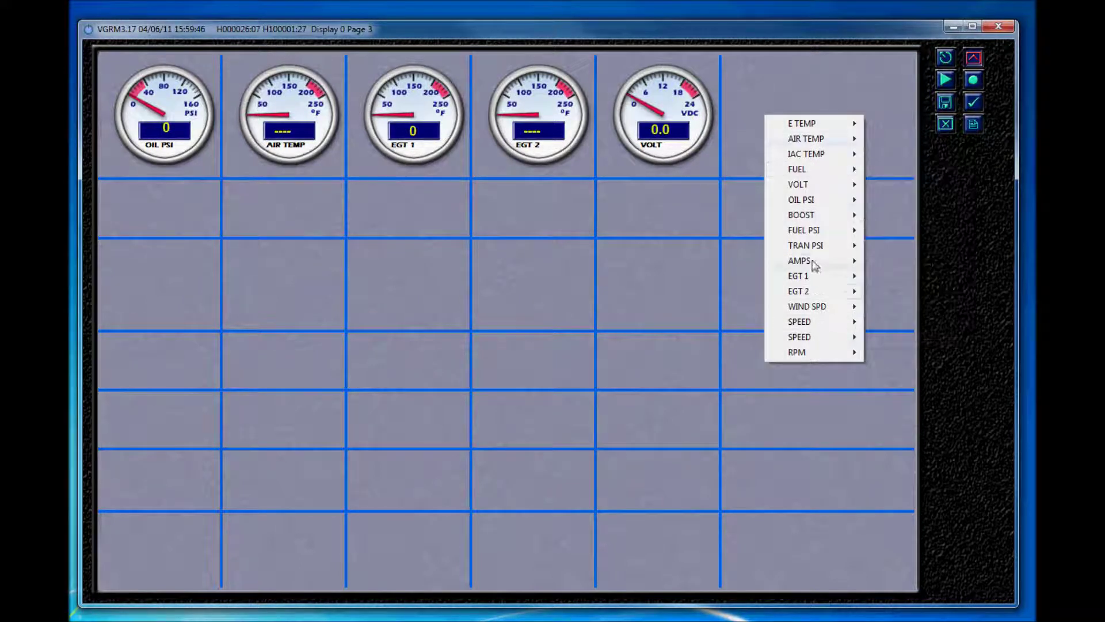
pyautogui.moveTo(809, 251)
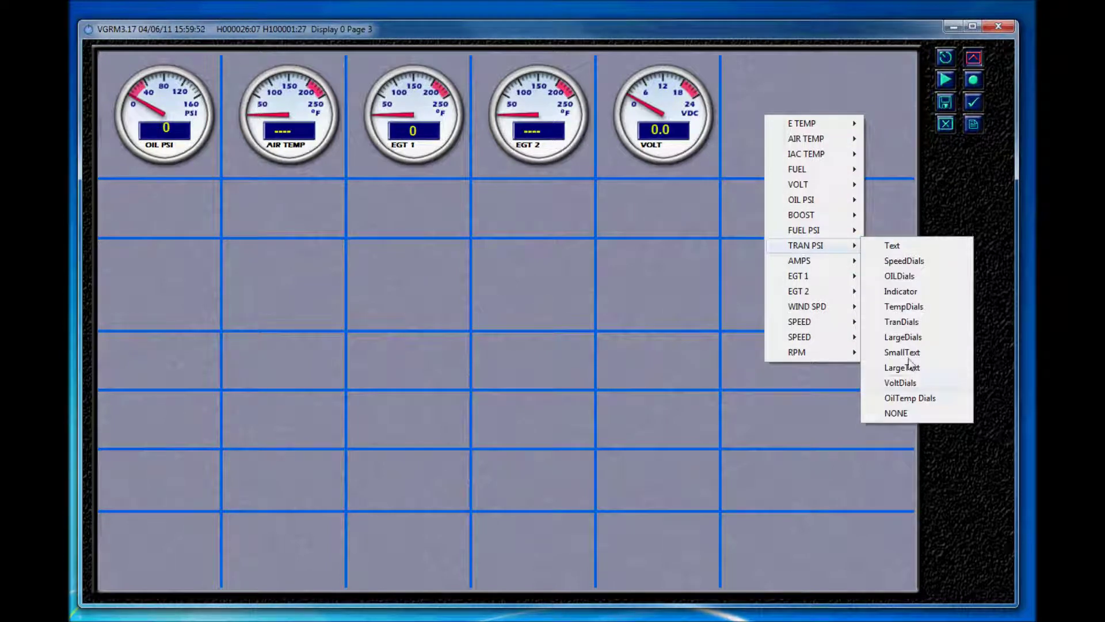
pyautogui.click(901, 322)
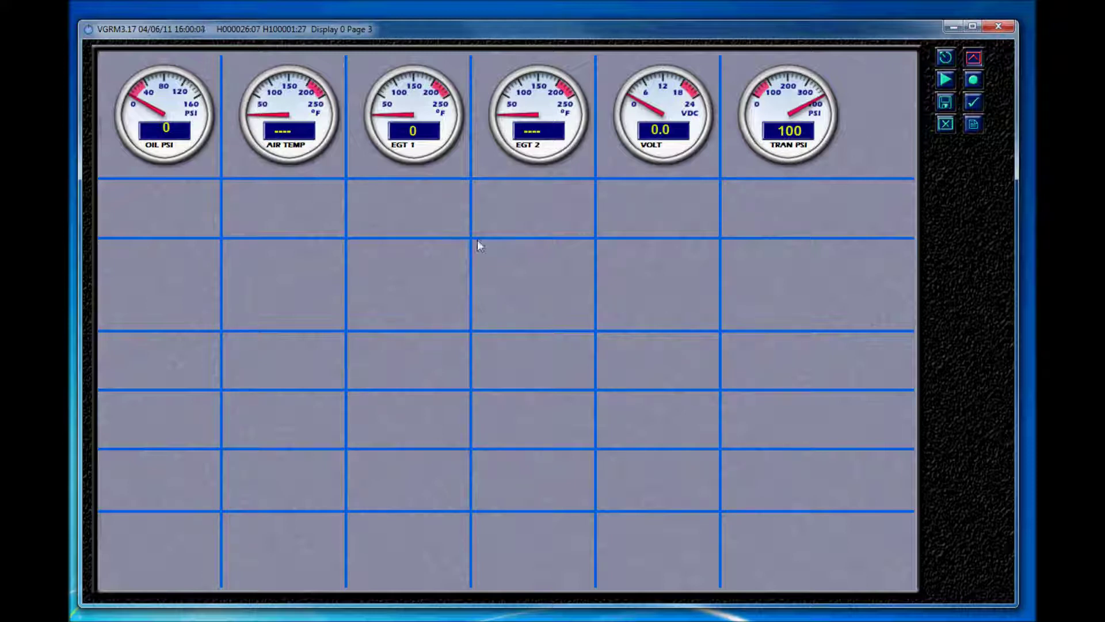
# - View the finished gauge layout on page 2 and return to page 3
pyautogui.click(950, 84)
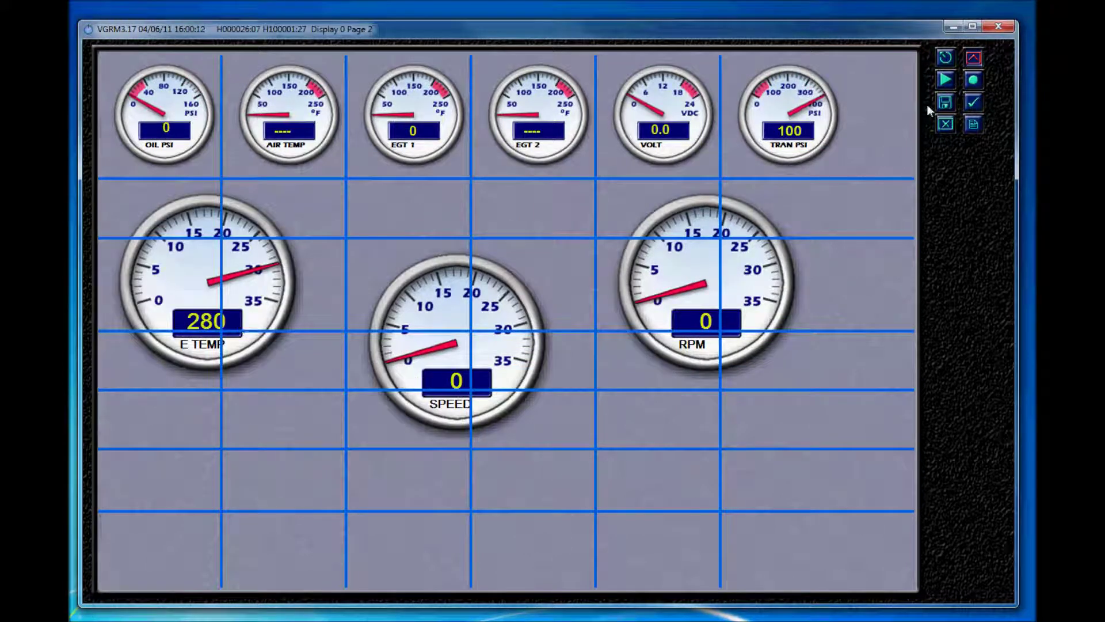
pyautogui.click(945, 81)
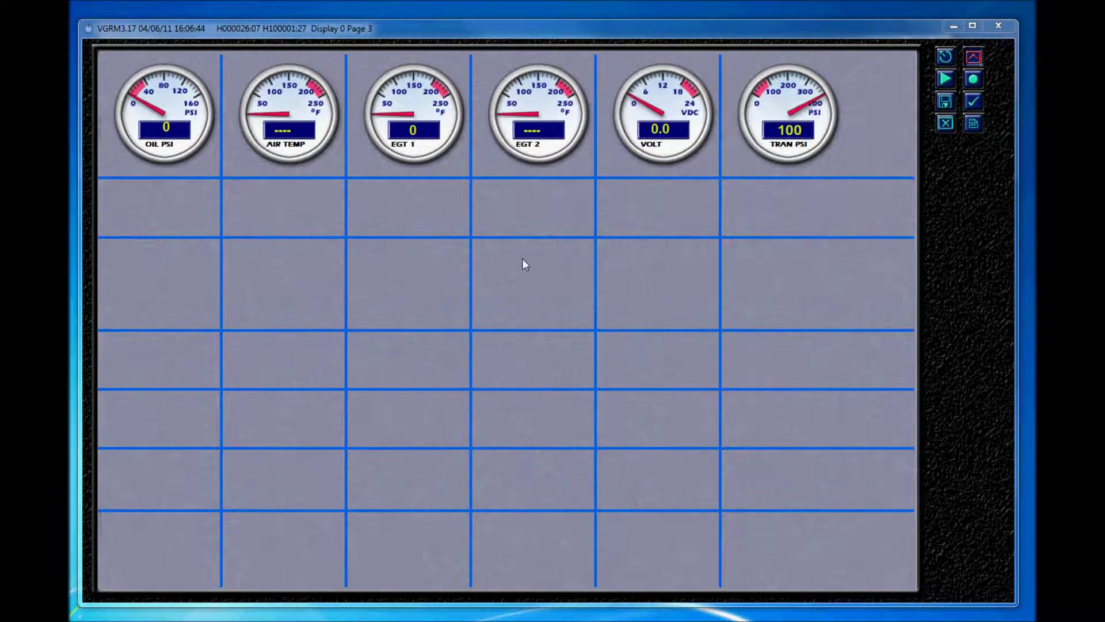
# - Place an E TEMP gauge as LargeDials in the first cell of the second row
pyautogui.rightClick(185, 216)
pyautogui.moveTo(263, 284)
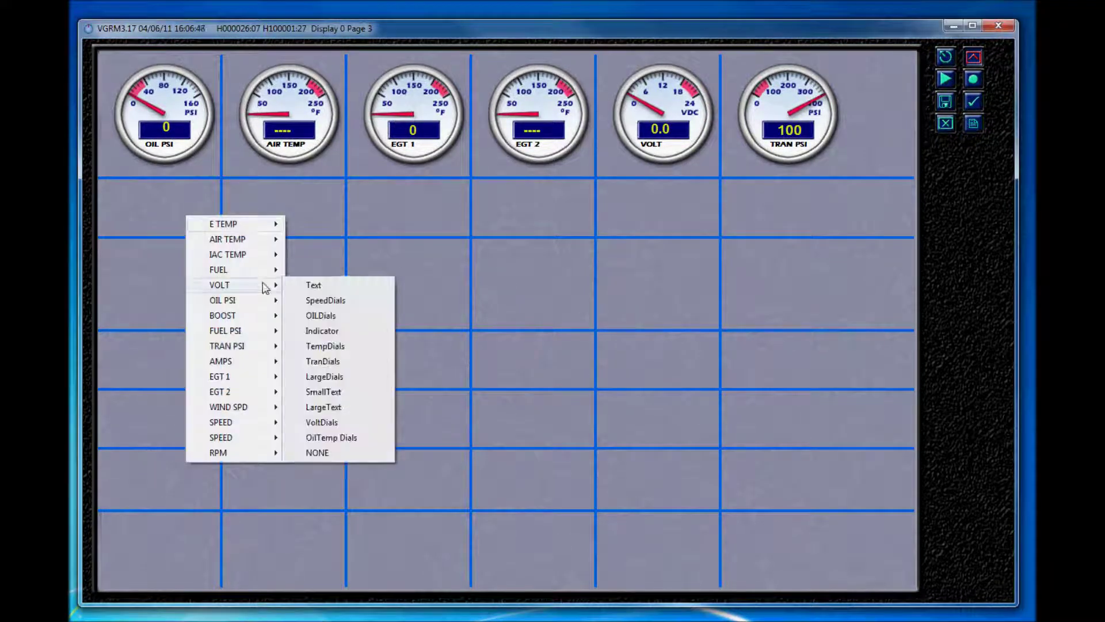
pyautogui.moveTo(253, 225)
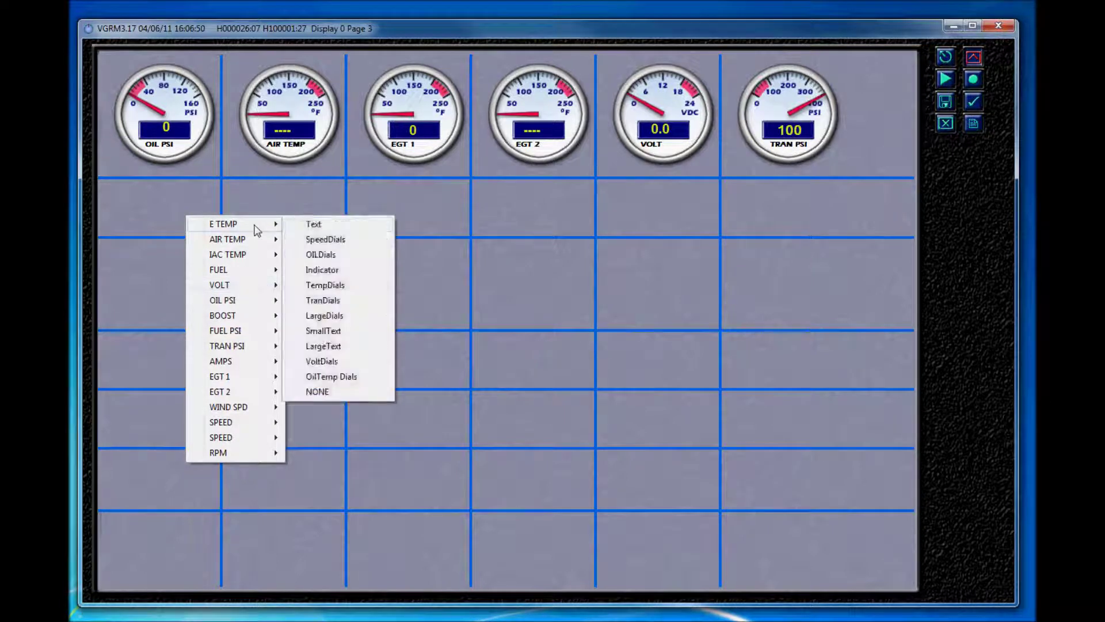
pyautogui.click(346, 318)
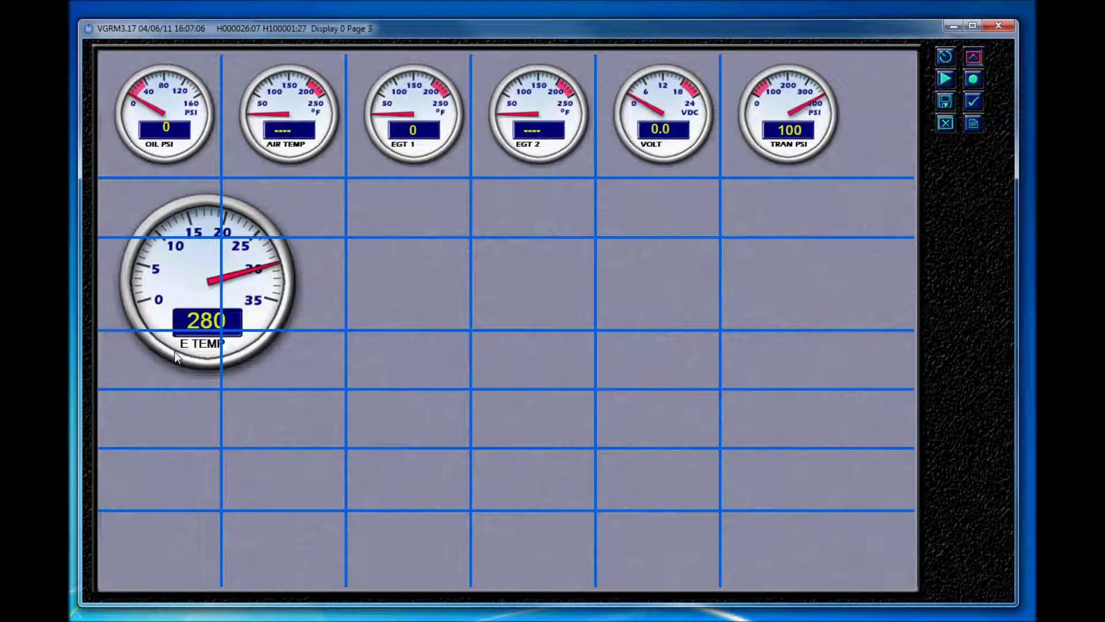
# - Remove the large E TEMP gauge by setting it to NONE, and add it again in the same cell as LargeDials
pyautogui.rightClick(189, 218)
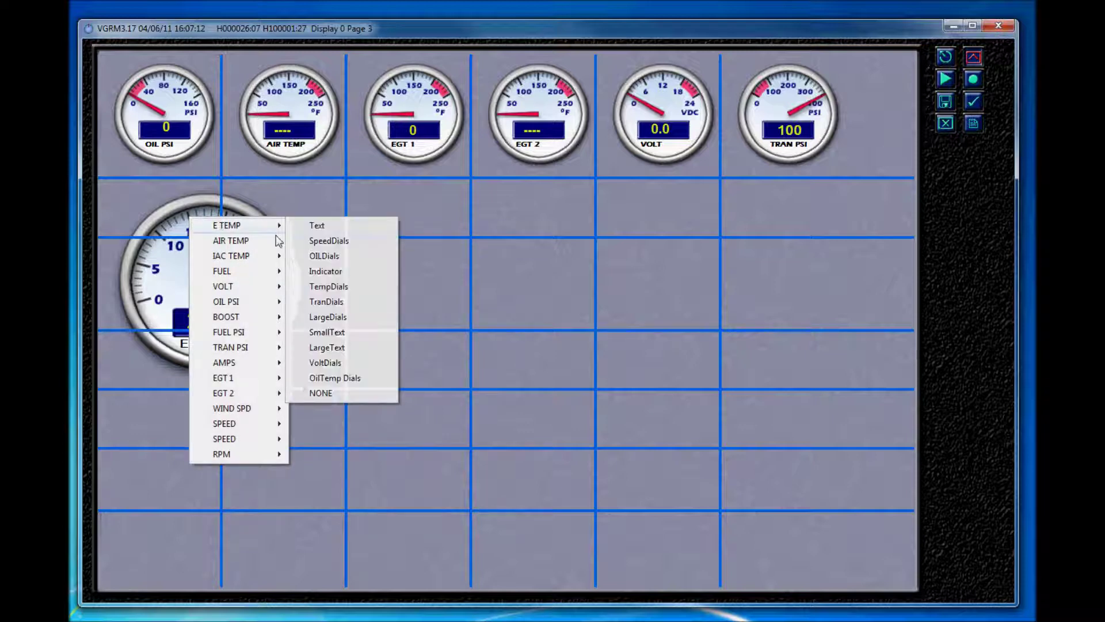
pyautogui.click(327, 395)
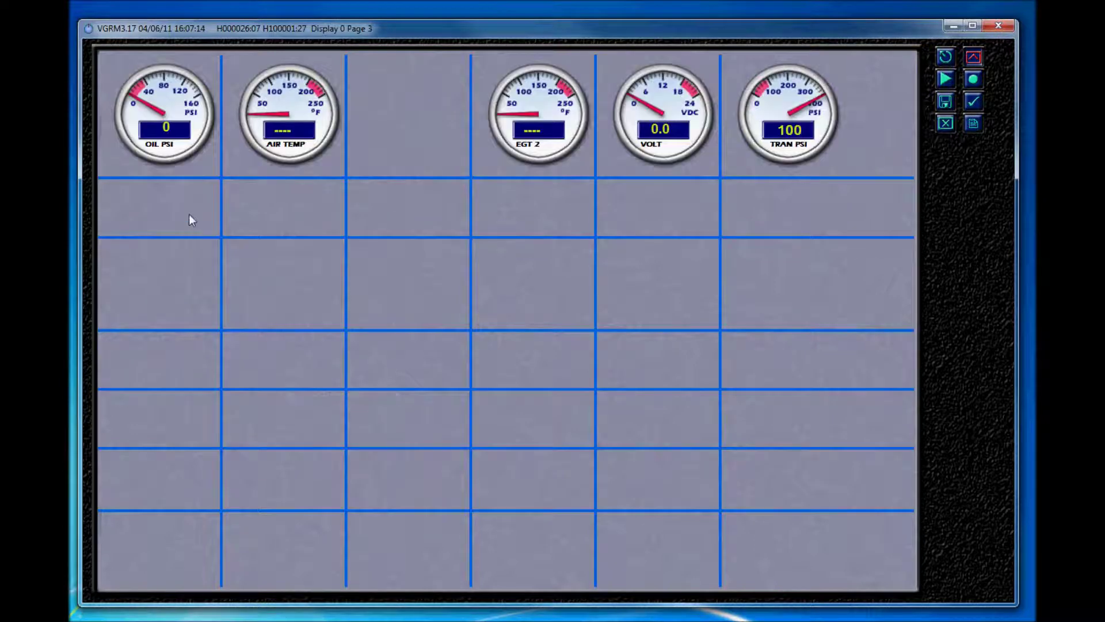
pyautogui.rightClick(190, 214)
pyautogui.moveTo(220, 228)
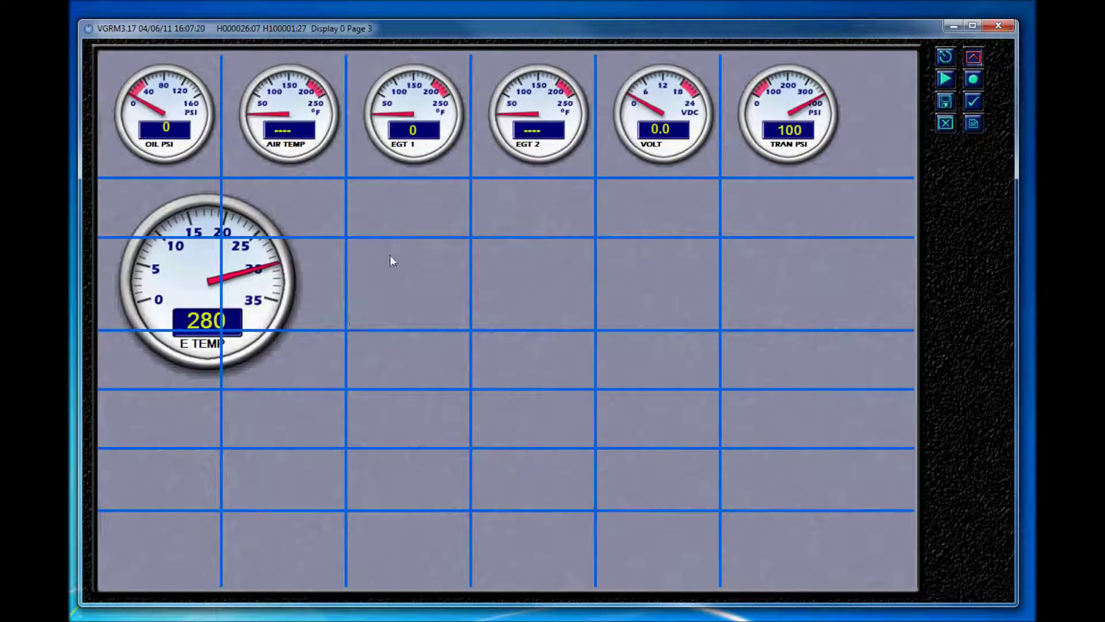
# - Add an RPM gauge in the third row's third cell and a SPEED gauge in the second row's fifth cell, both as LargeDials
pyautogui.rightClick(392, 259)
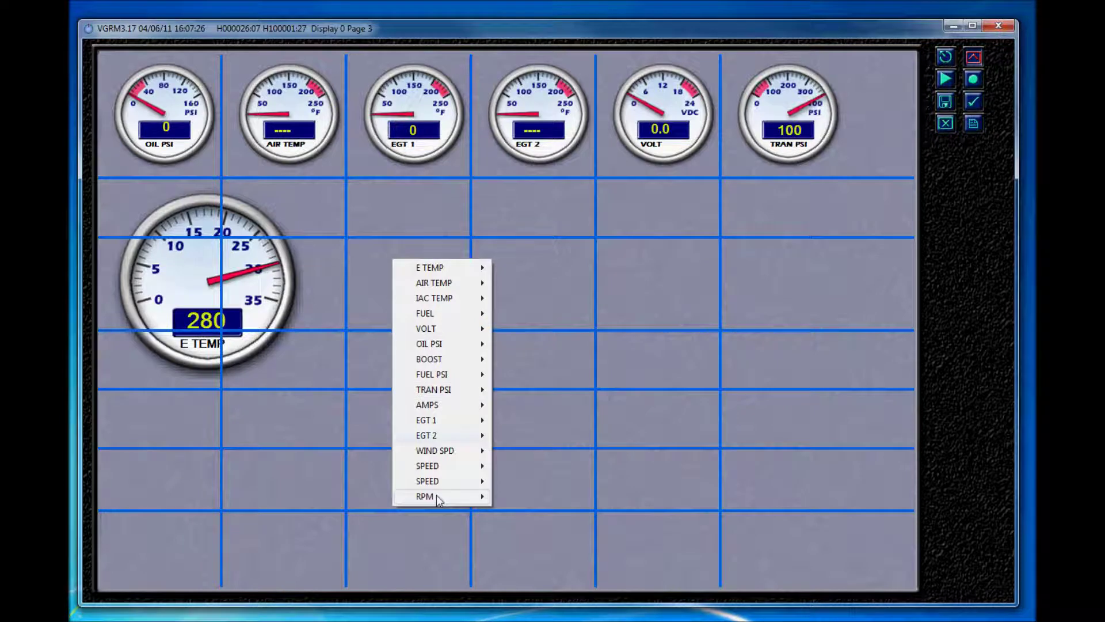
pyautogui.moveTo(436, 496)
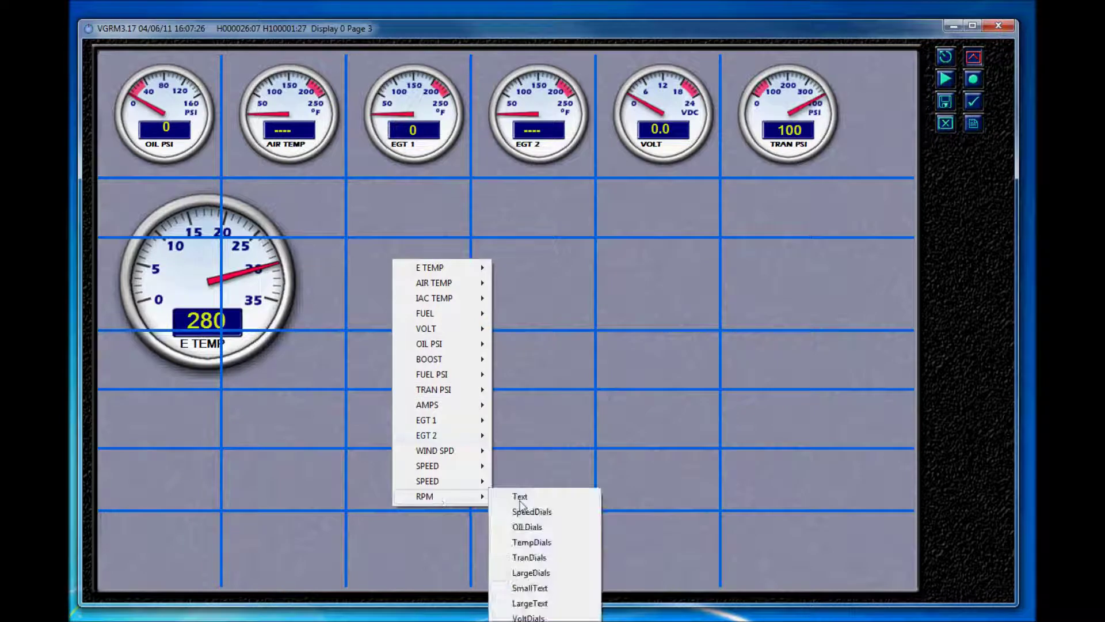
pyautogui.click(549, 577)
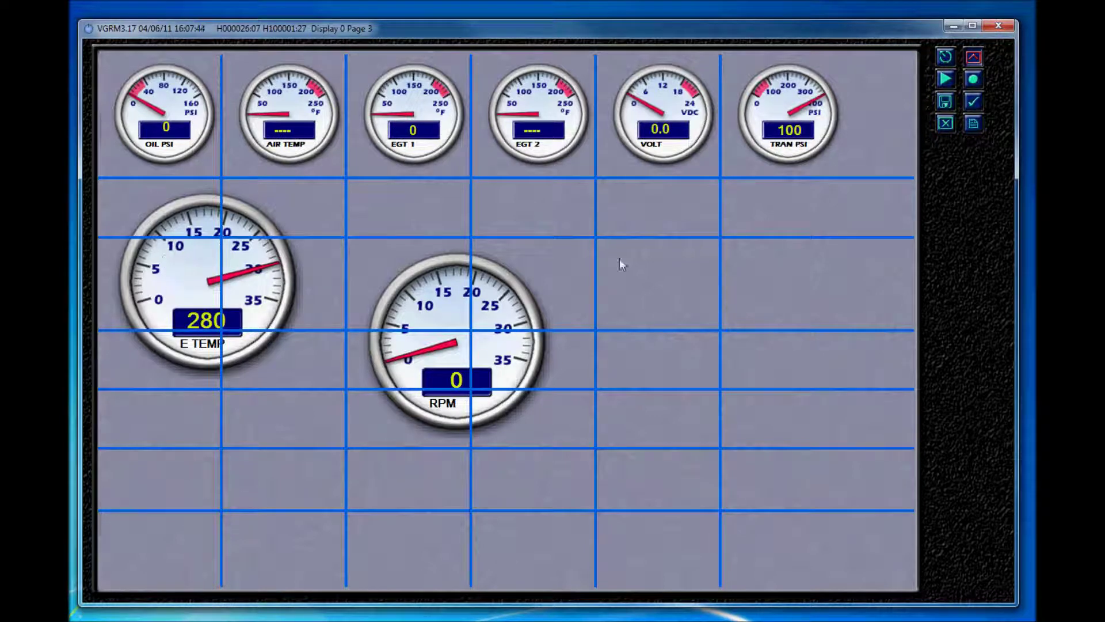
pyautogui.rightClick(624, 204)
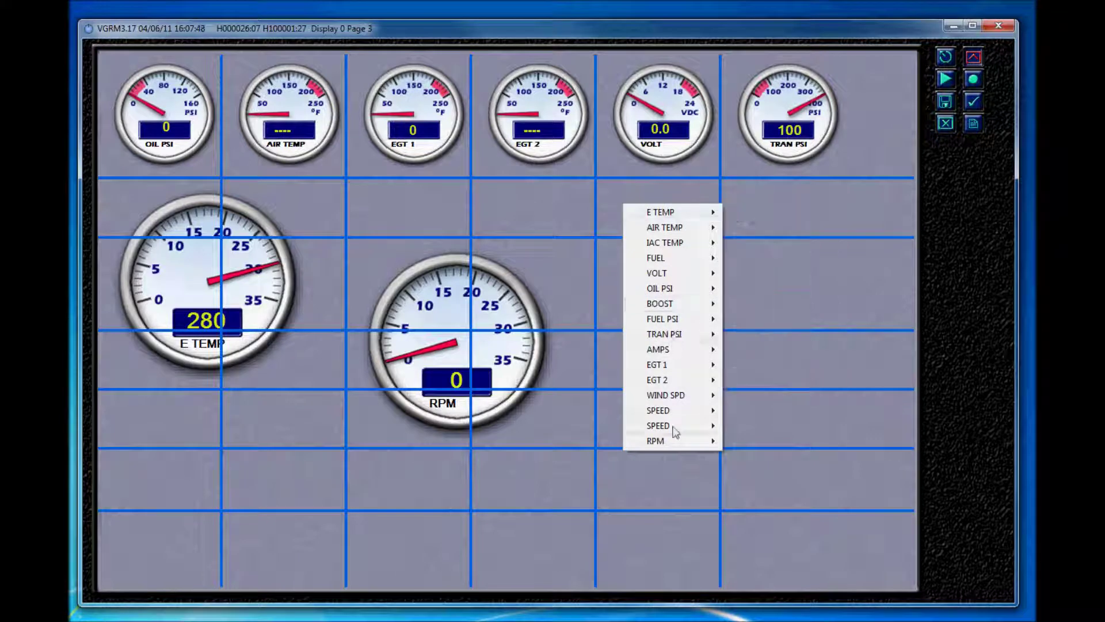
pyautogui.moveTo(677, 427)
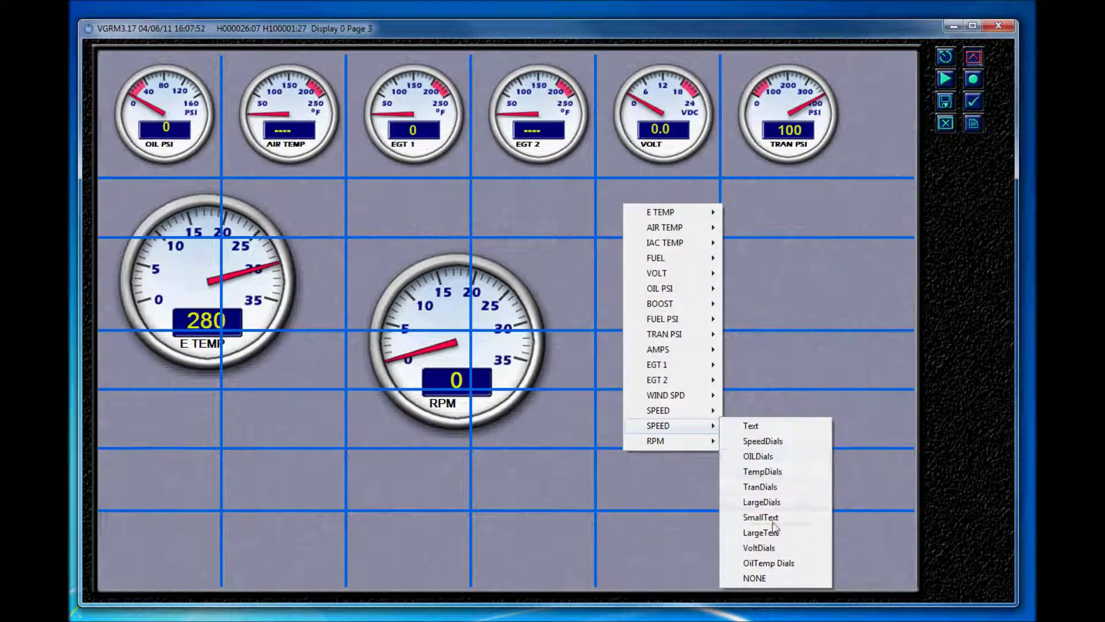
pyautogui.click(766, 504)
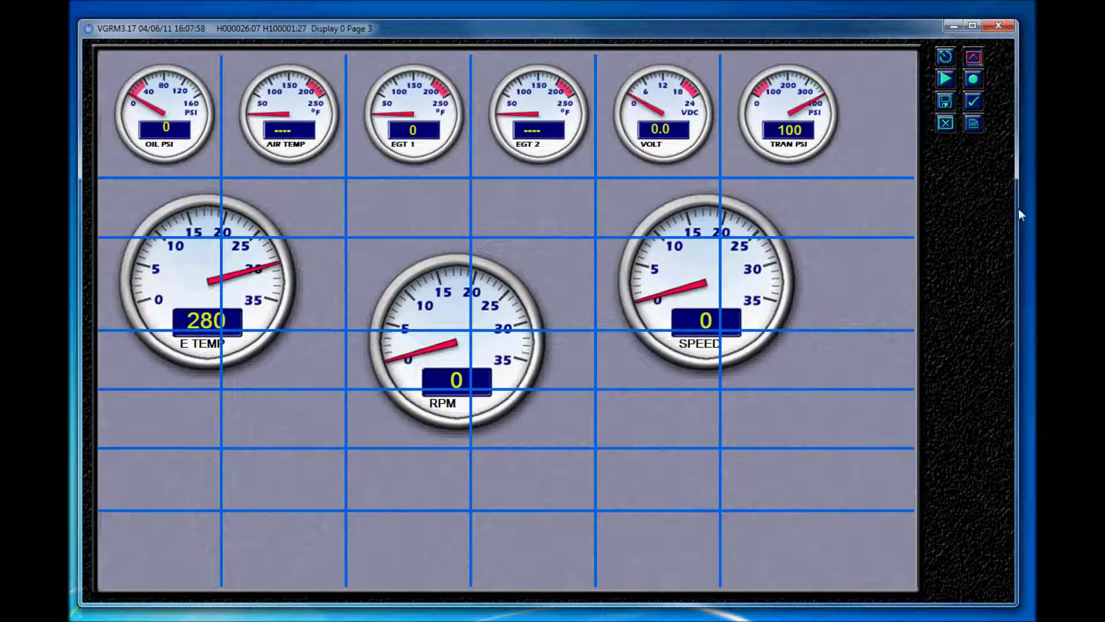
# - Save the display labels of the page and confirm the save
pyautogui.click(946, 105)
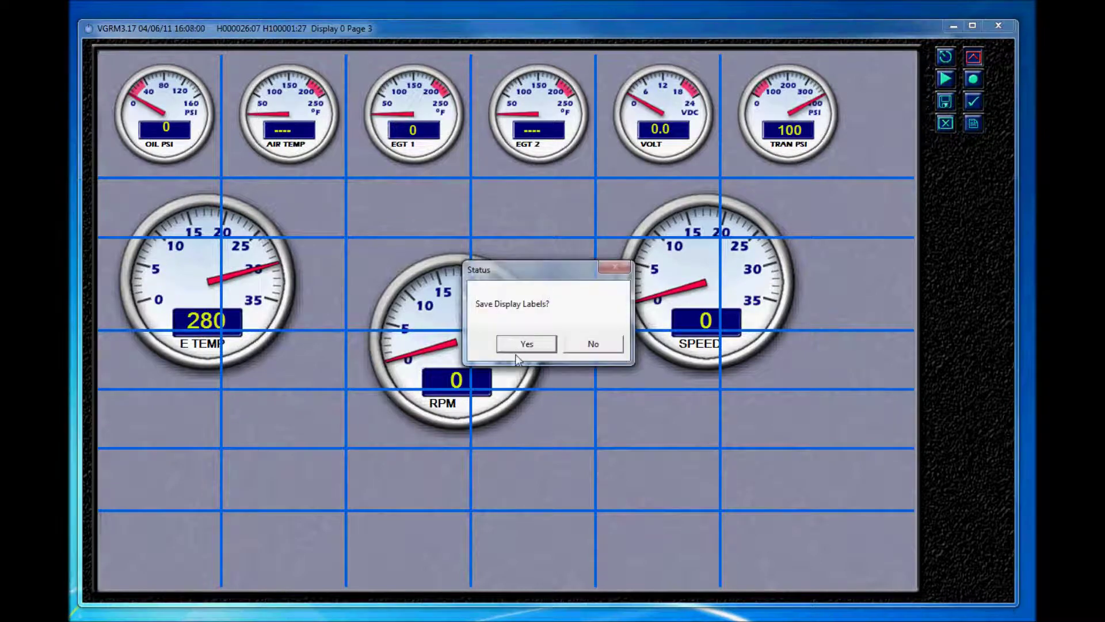
pyautogui.click(524, 348)
pyautogui.click(524, 348)
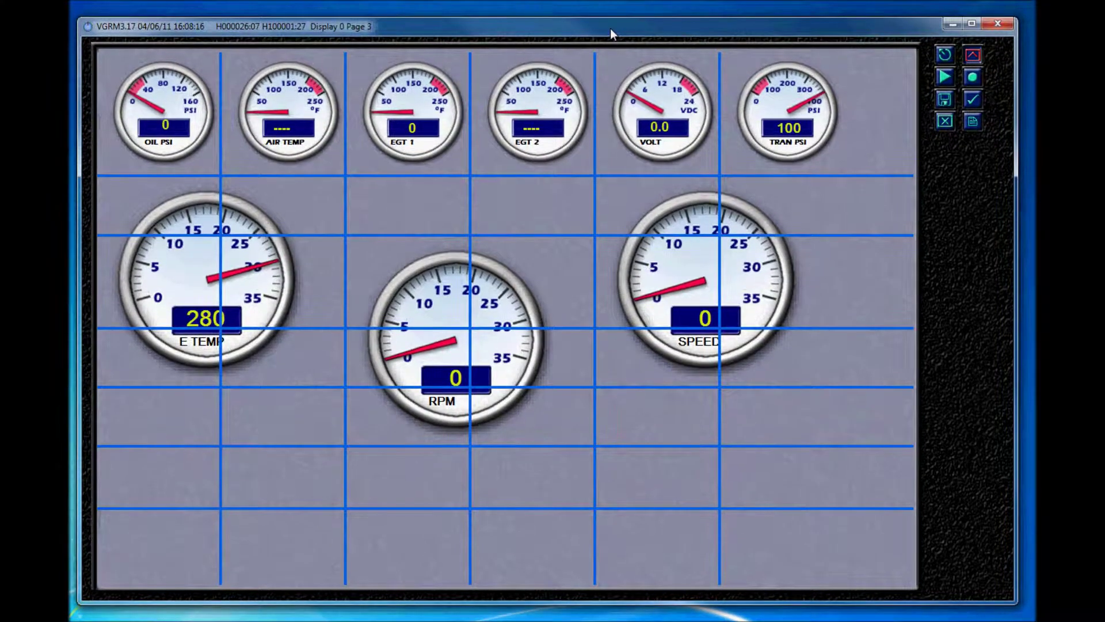
# - In the preferences, choose Blue3DThemeDef_1_1.txt from the Gauges_Blue3D folder as the vDash theme file
pyautogui.click(949, 78)
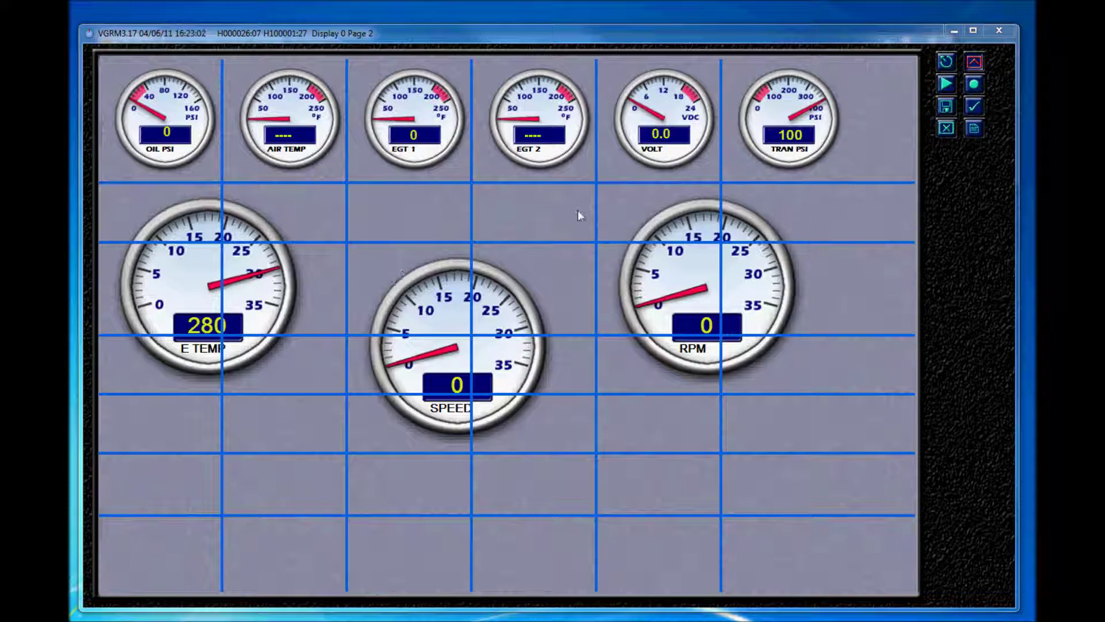
pyautogui.click(976, 129)
pyautogui.moveTo(658, 113); pyautogui.dragTo(643, 104)
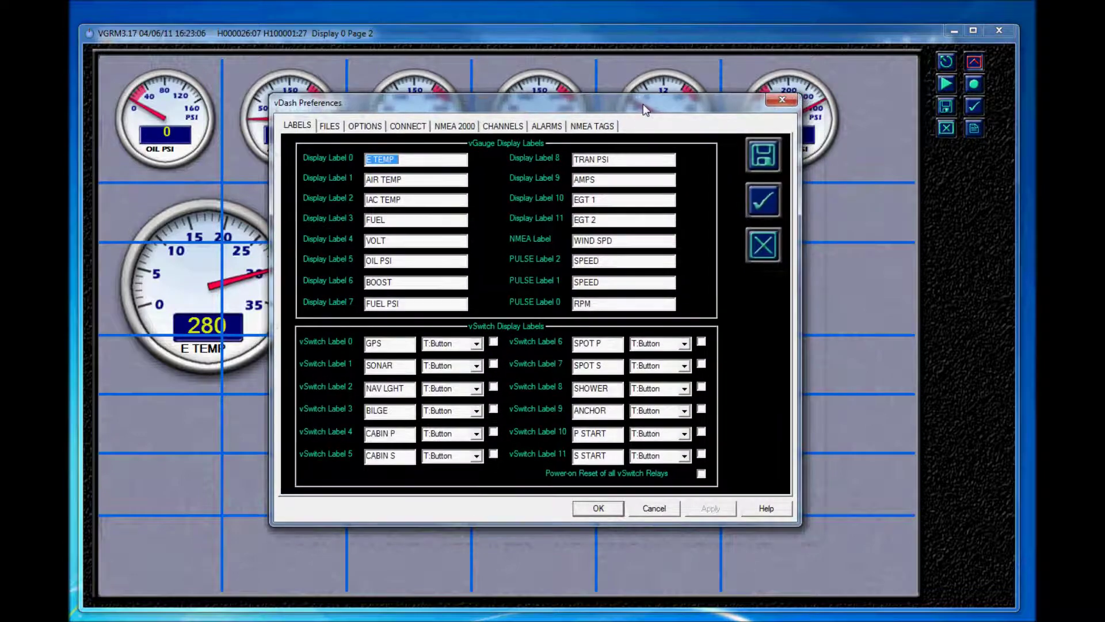
pyautogui.click(330, 127)
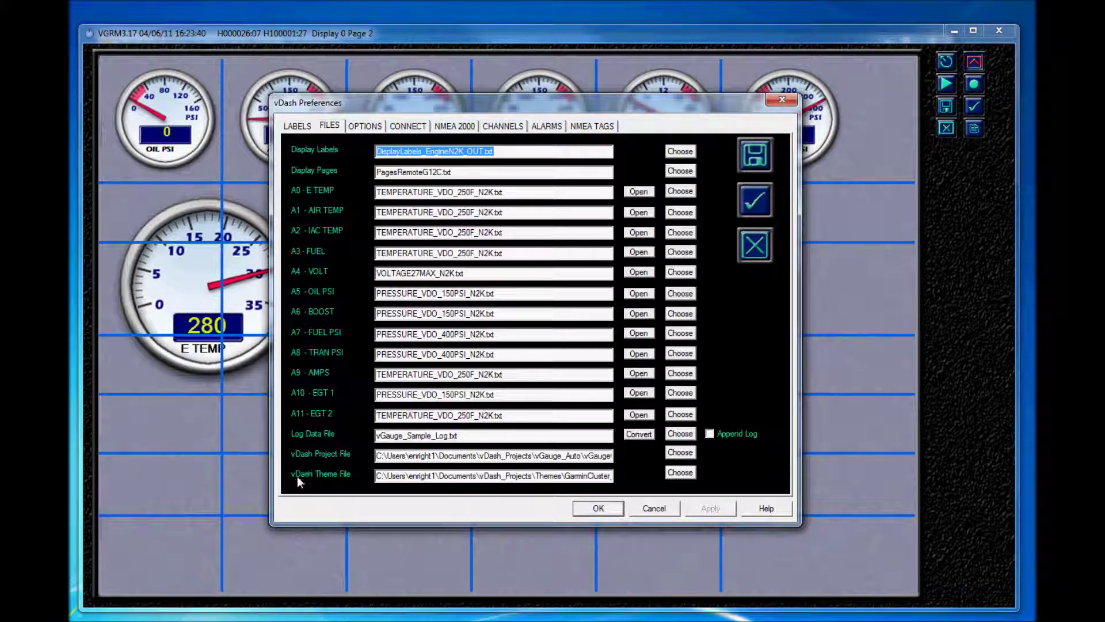
pyautogui.click(681, 472)
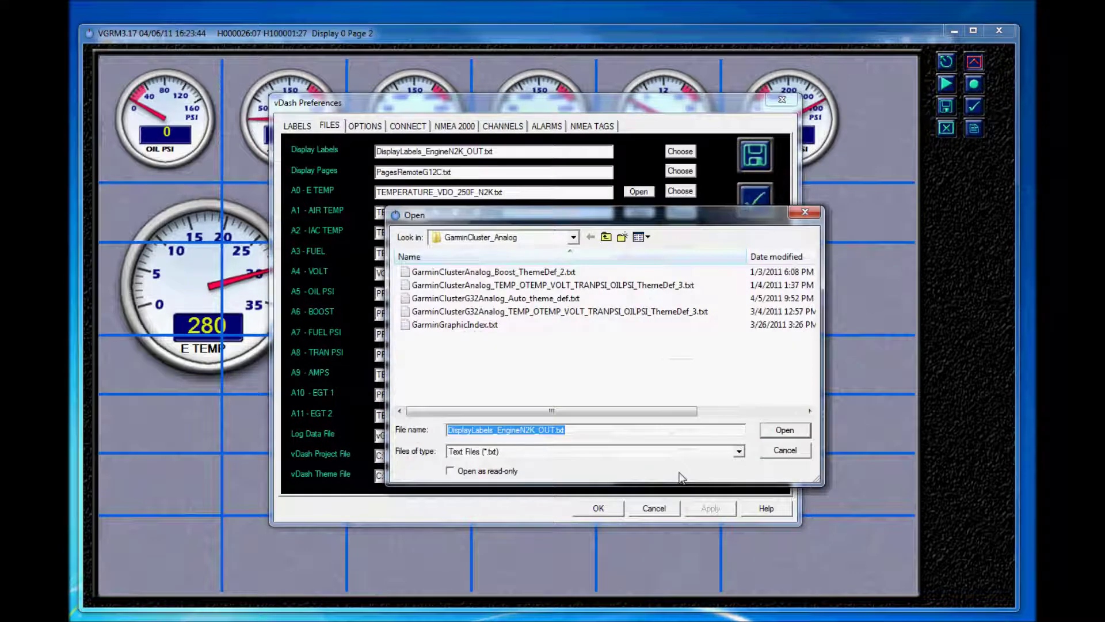
pyautogui.click(606, 237)
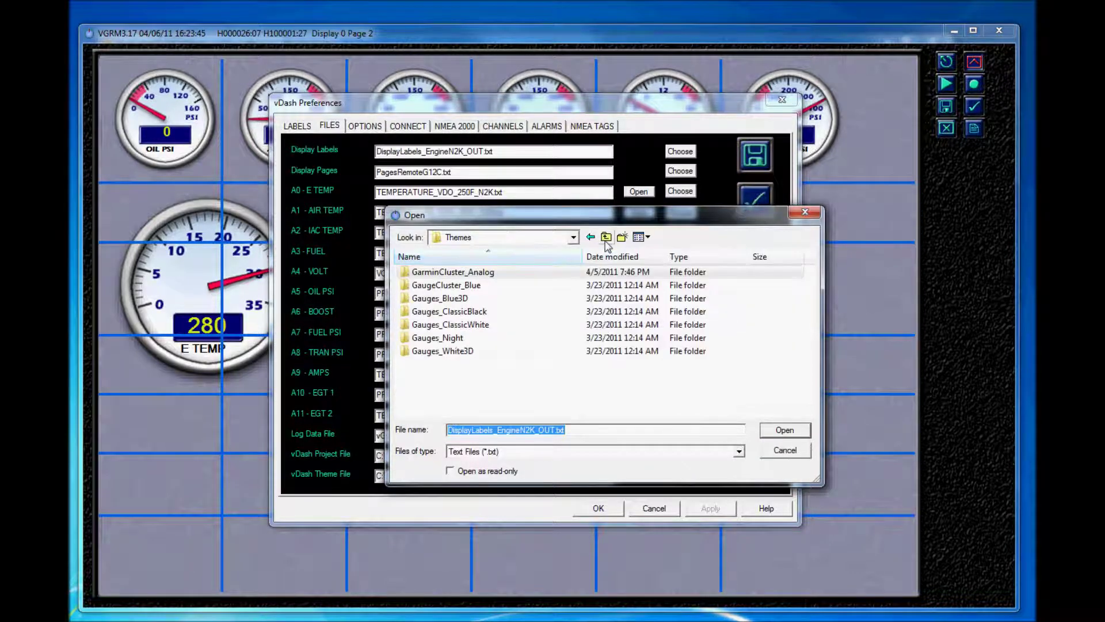
pyautogui.moveTo(521, 215); pyautogui.dragTo(461, 205)
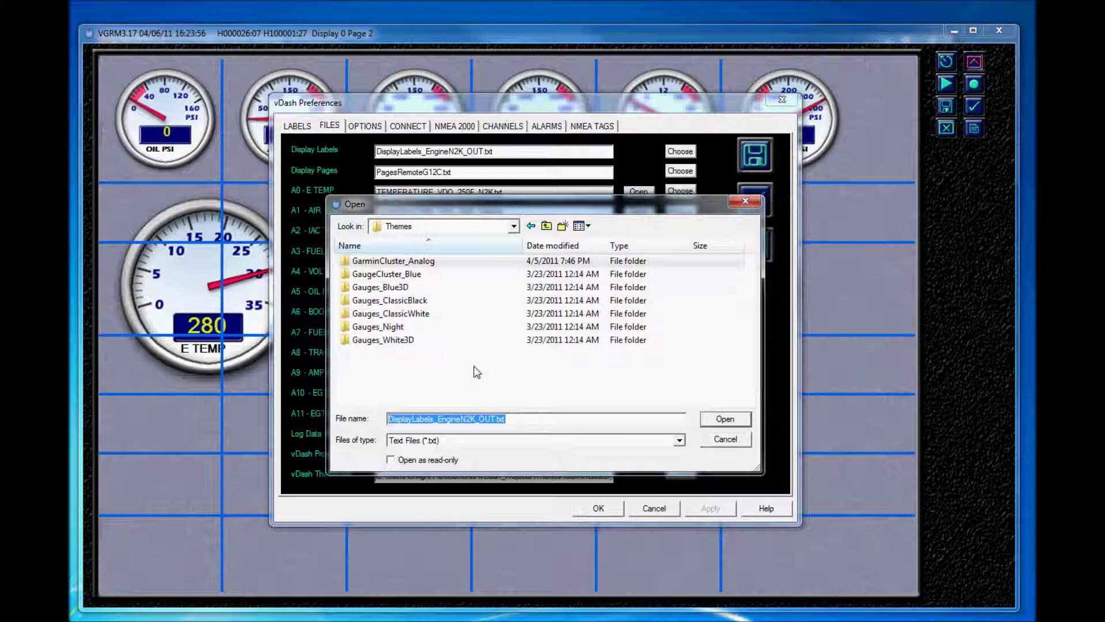
pyautogui.doubleClick(398, 286)
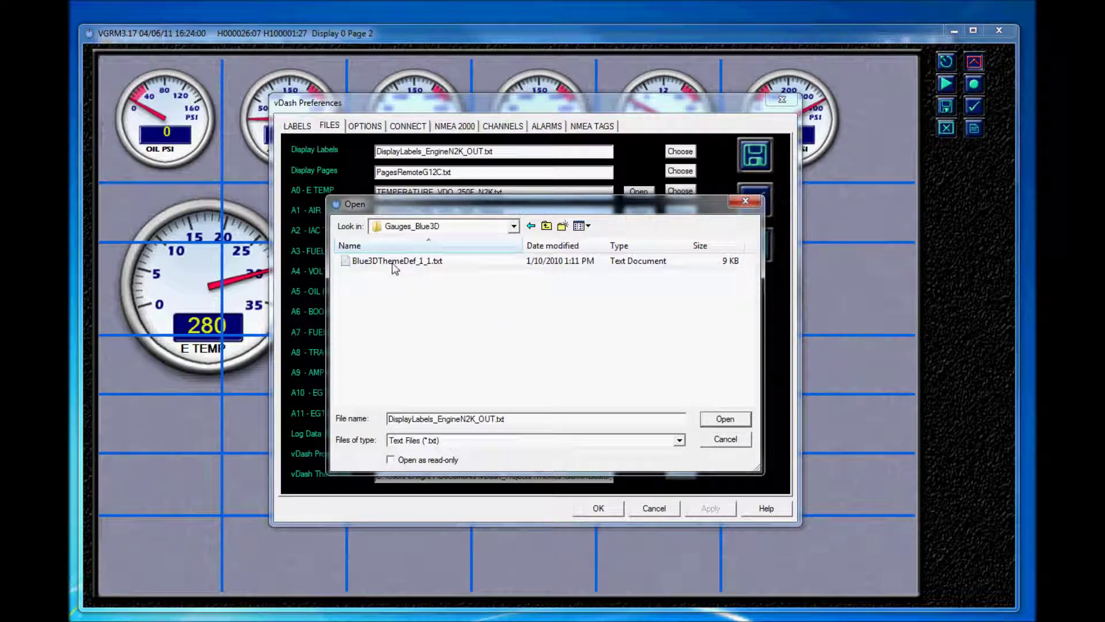
pyautogui.doubleClick(396, 261)
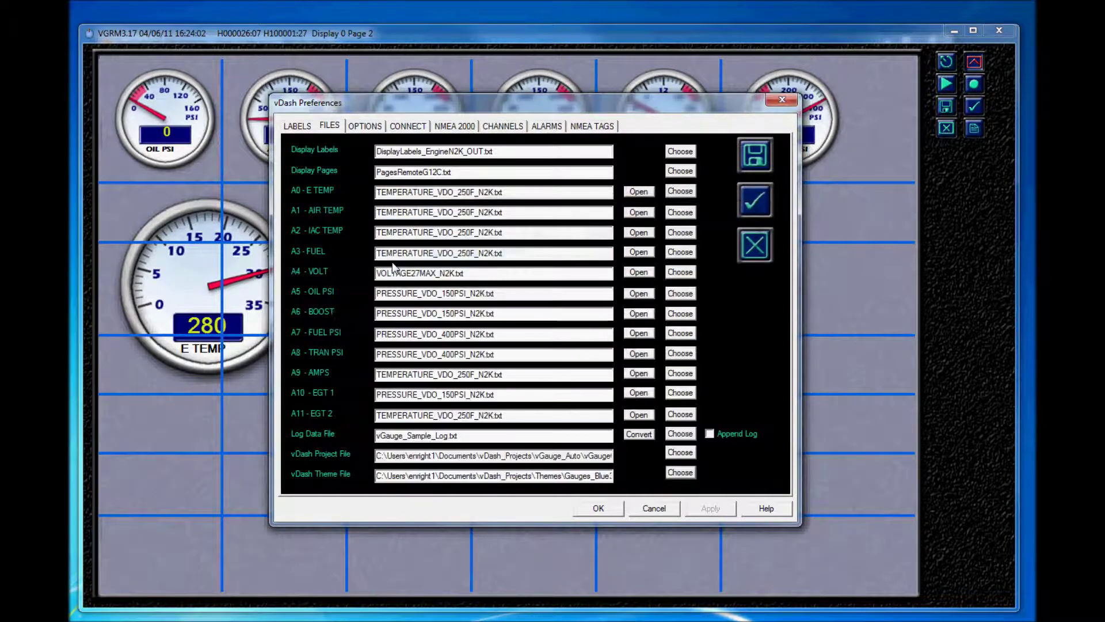
# - Save the theme choice and restart vDash to load it
pyautogui.click(768, 161)
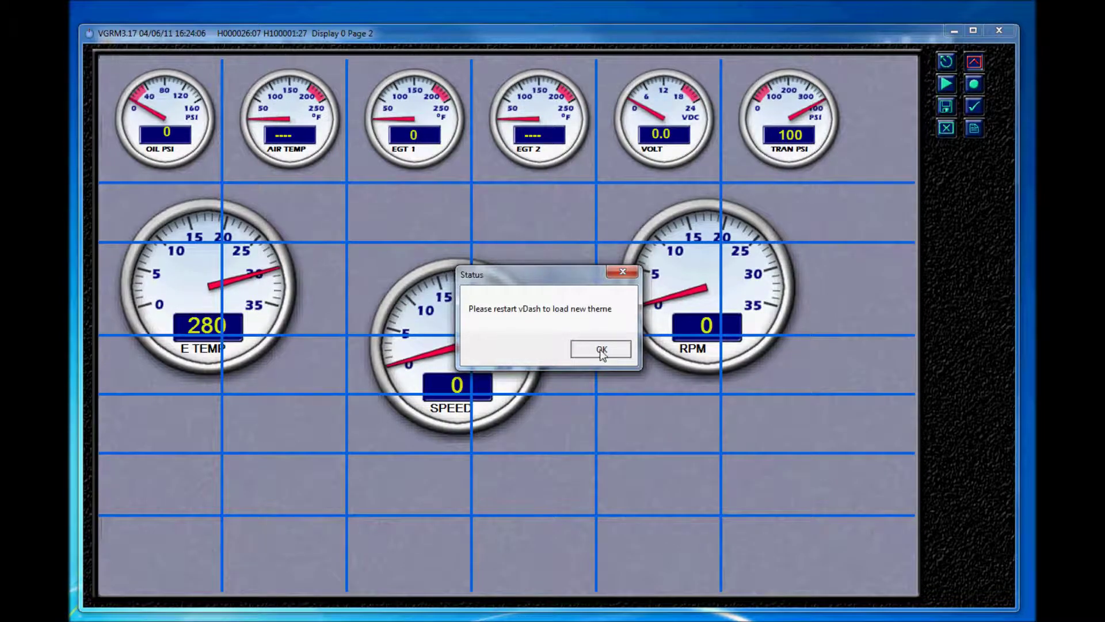
pyautogui.click(601, 350)
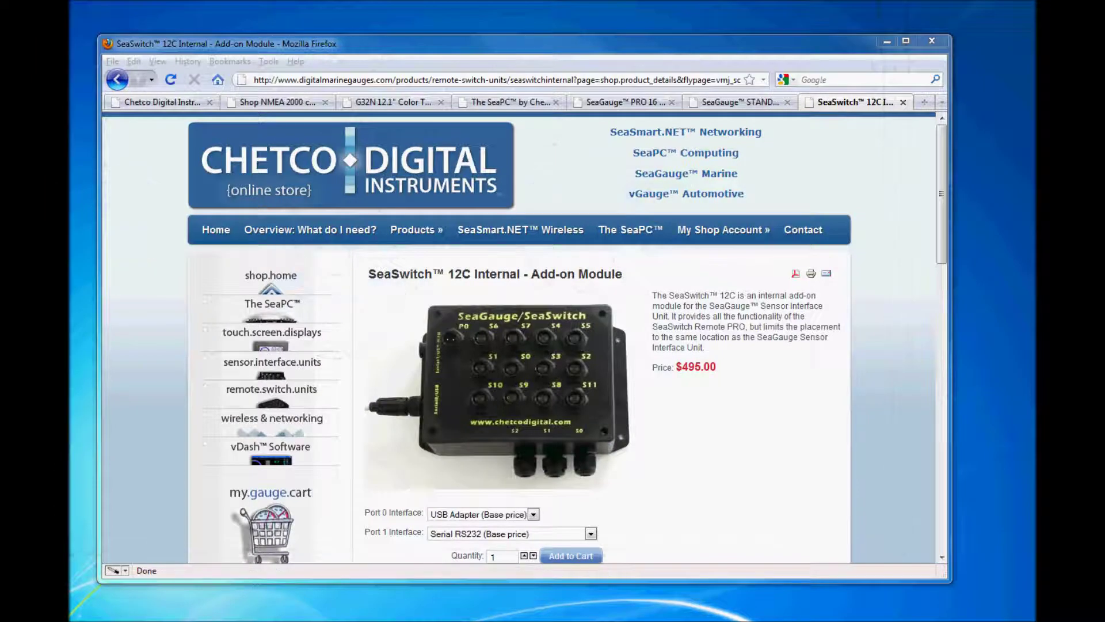
pyautogui.press('super')
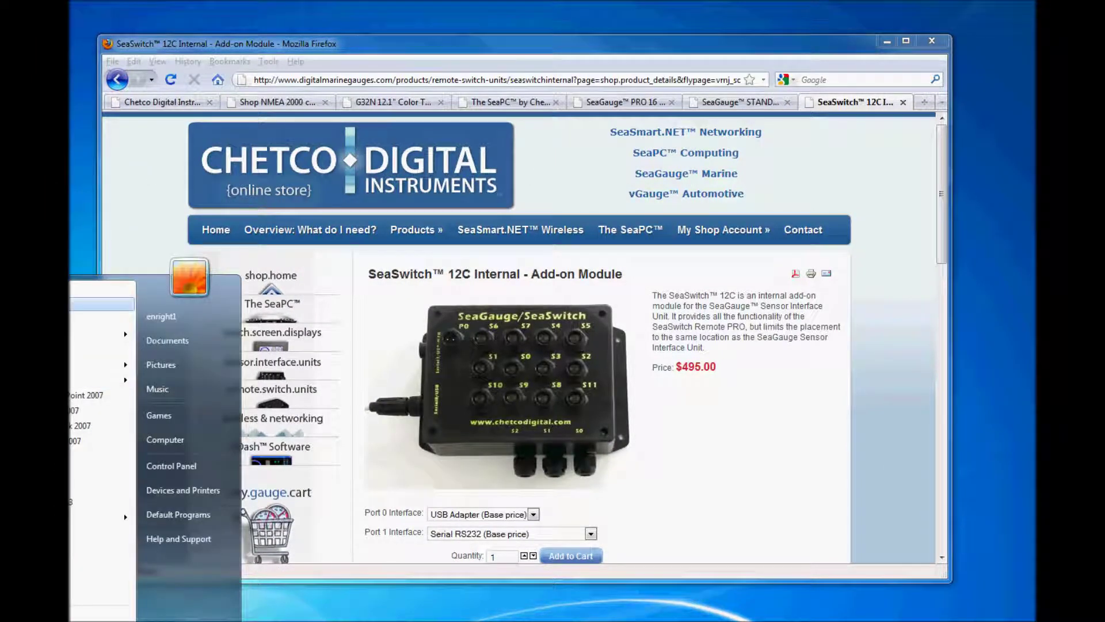
pyautogui.click(456, 211)
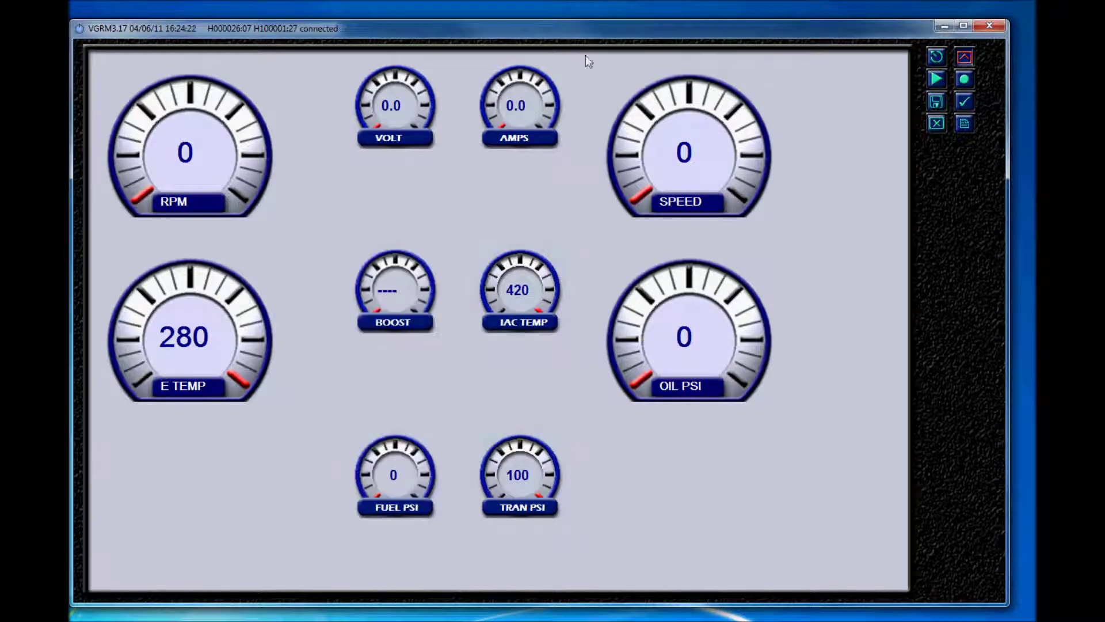
# - Set the vDash theme file to ClassicBlackThemeDef_1_1.txt from the Gauges_ClassicBlack folder and save the preferences
pyautogui.moveTo(585, 29); pyautogui.dragTo(591, 33)
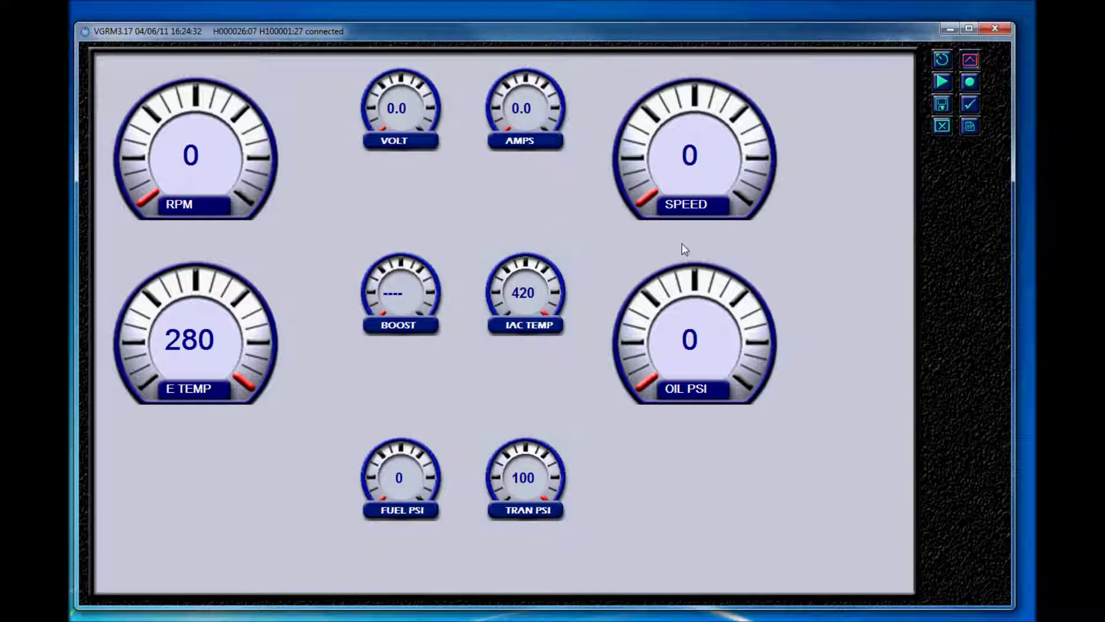
pyautogui.click(971, 126)
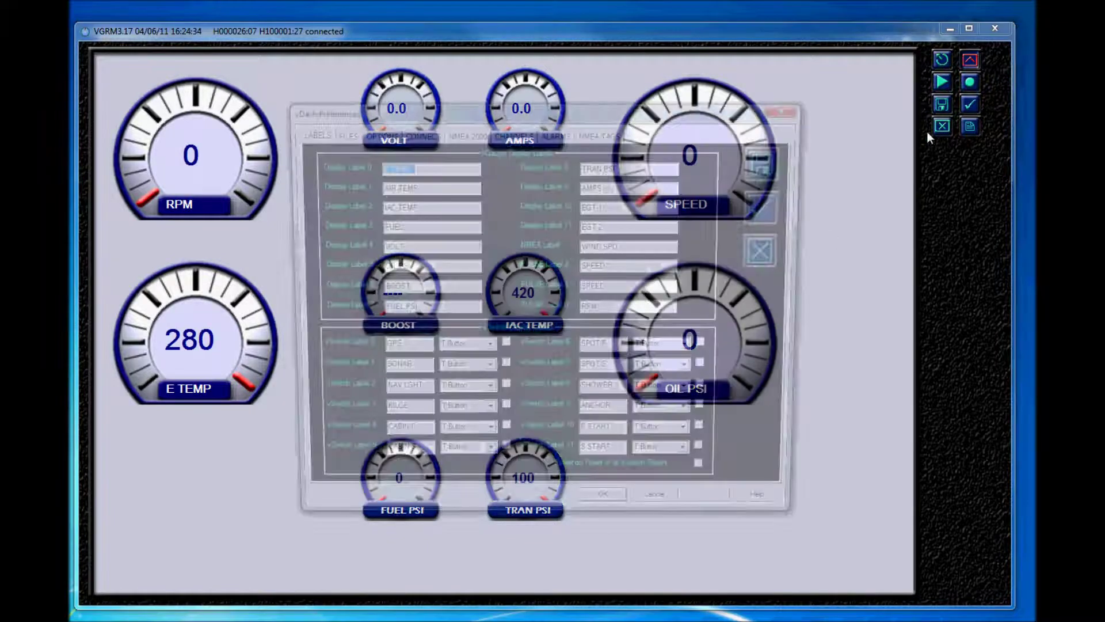
pyautogui.click(339, 132)
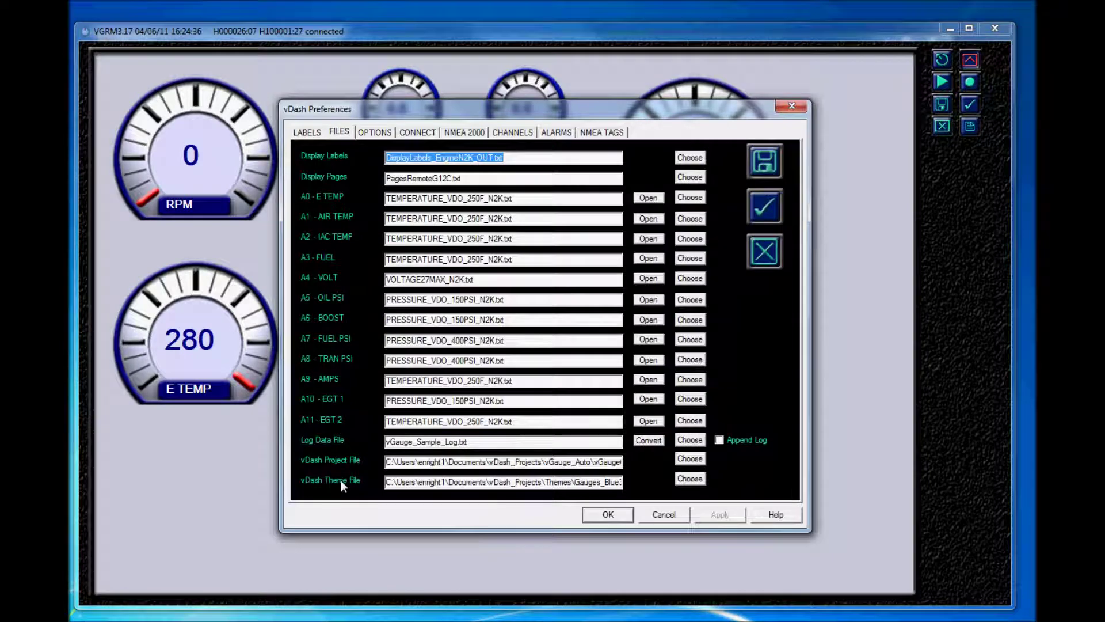
pyautogui.click(690, 478)
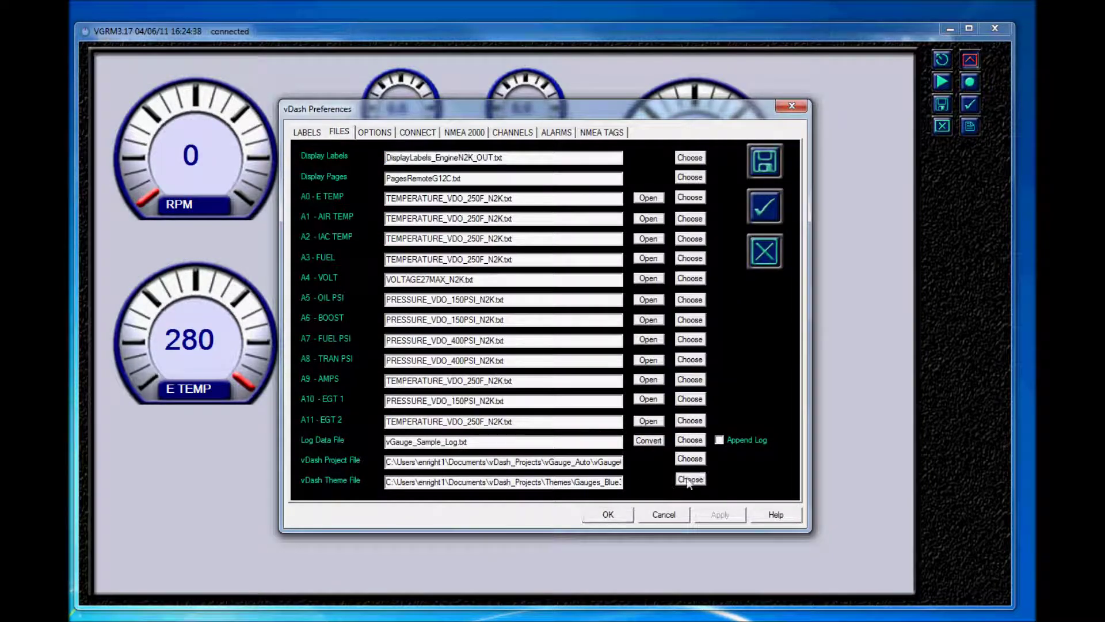
pyautogui.moveTo(555, 223); pyautogui.dragTo(496, 209)
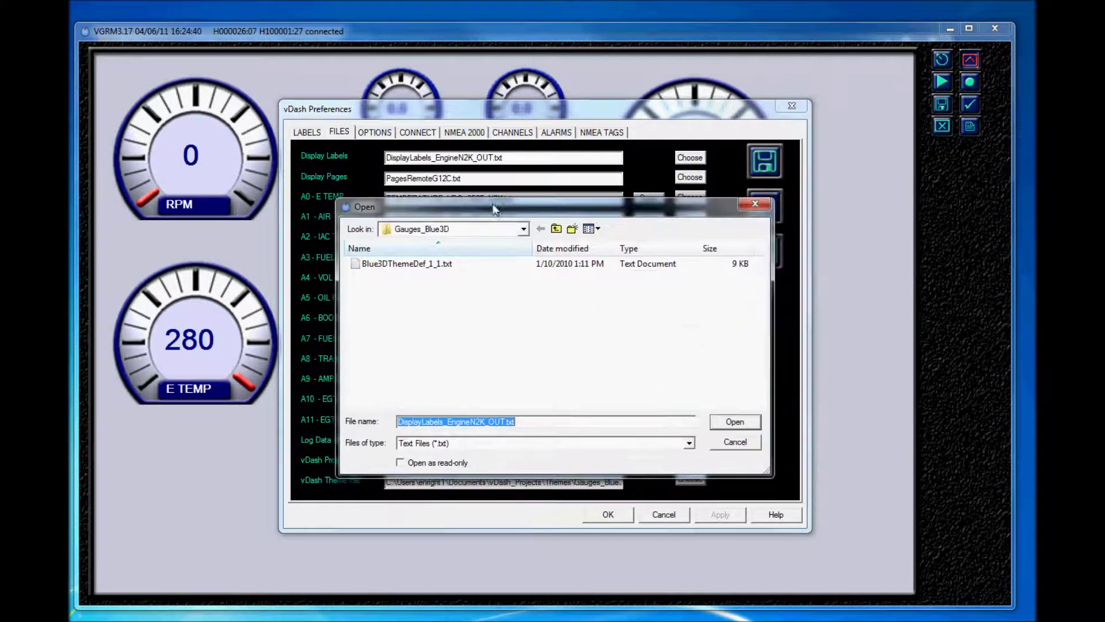
pyautogui.click(523, 231)
pyautogui.click(440, 300)
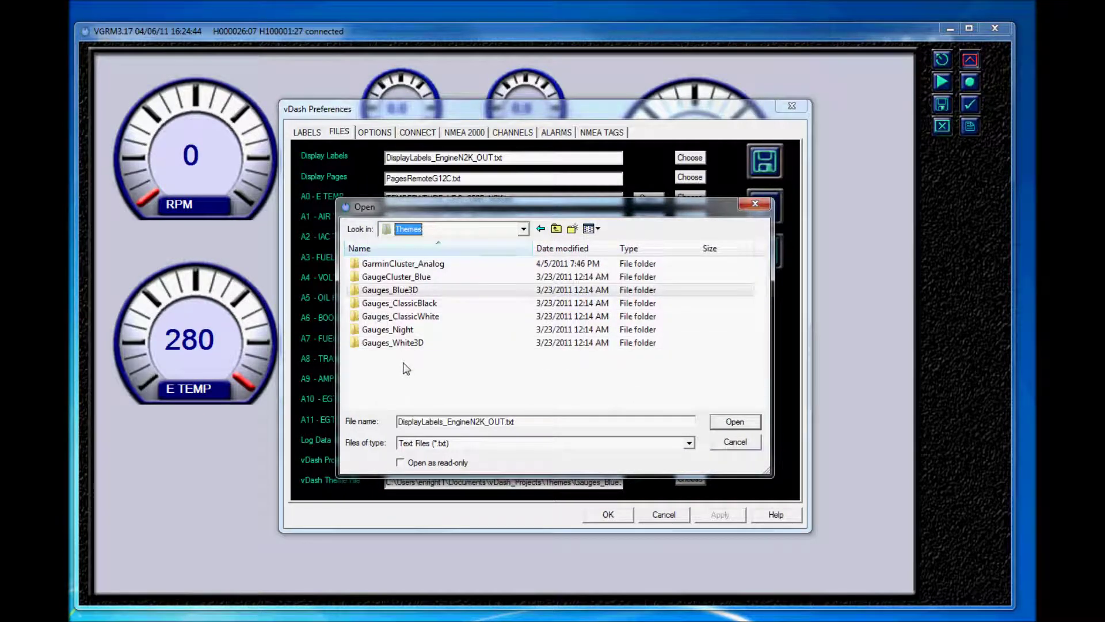
pyautogui.click(388, 306)
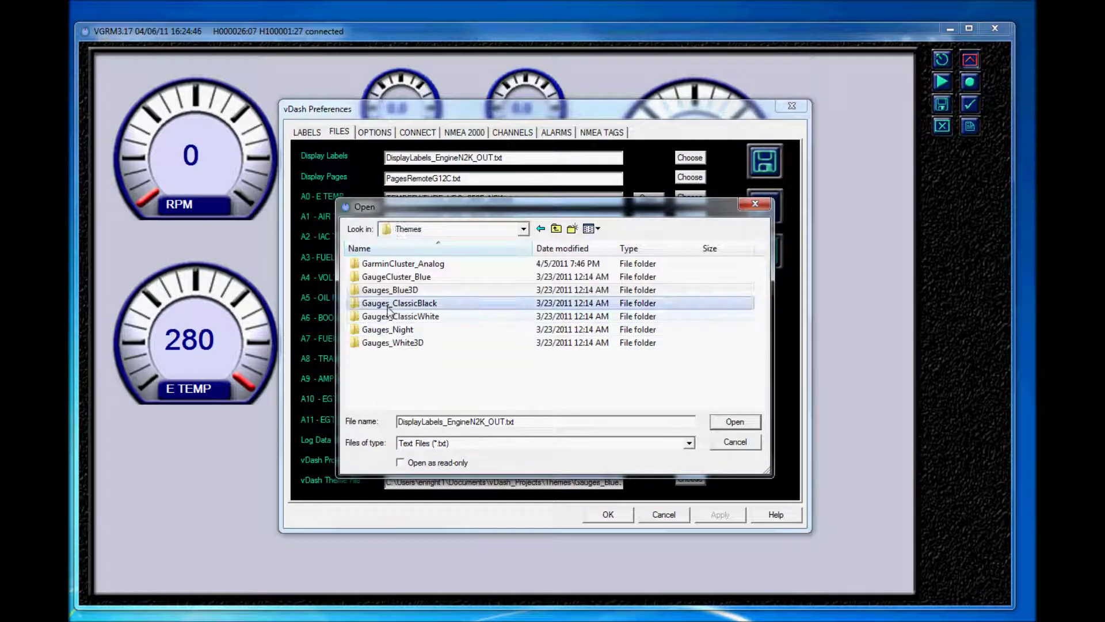
pyautogui.doubleClick(388, 305)
pyautogui.doubleClick(414, 263)
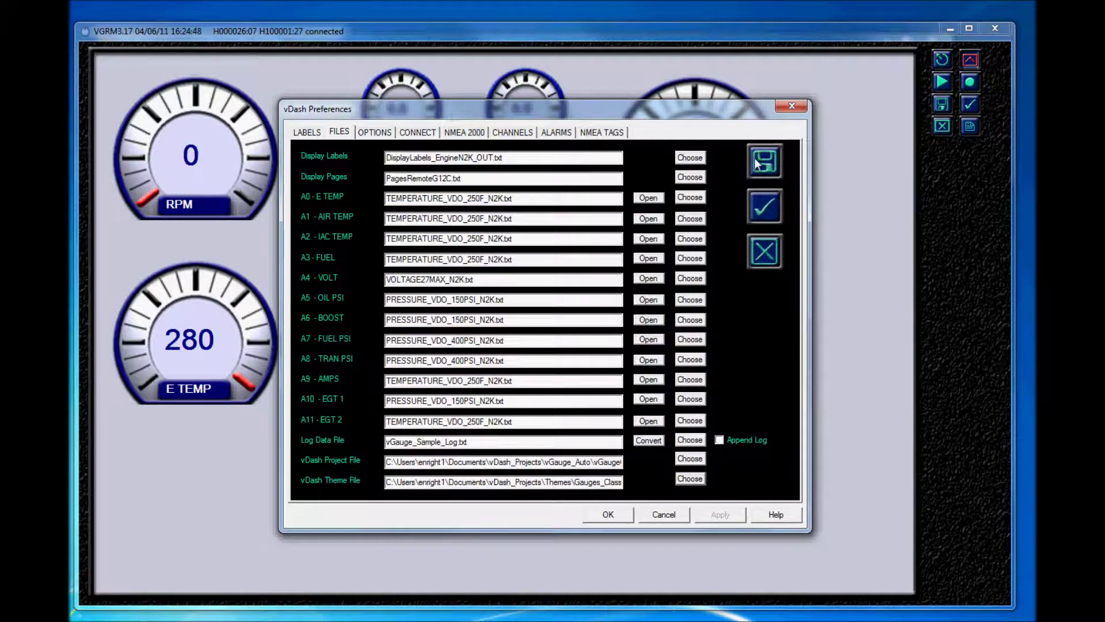
pyautogui.click(757, 164)
pyautogui.click(593, 347)
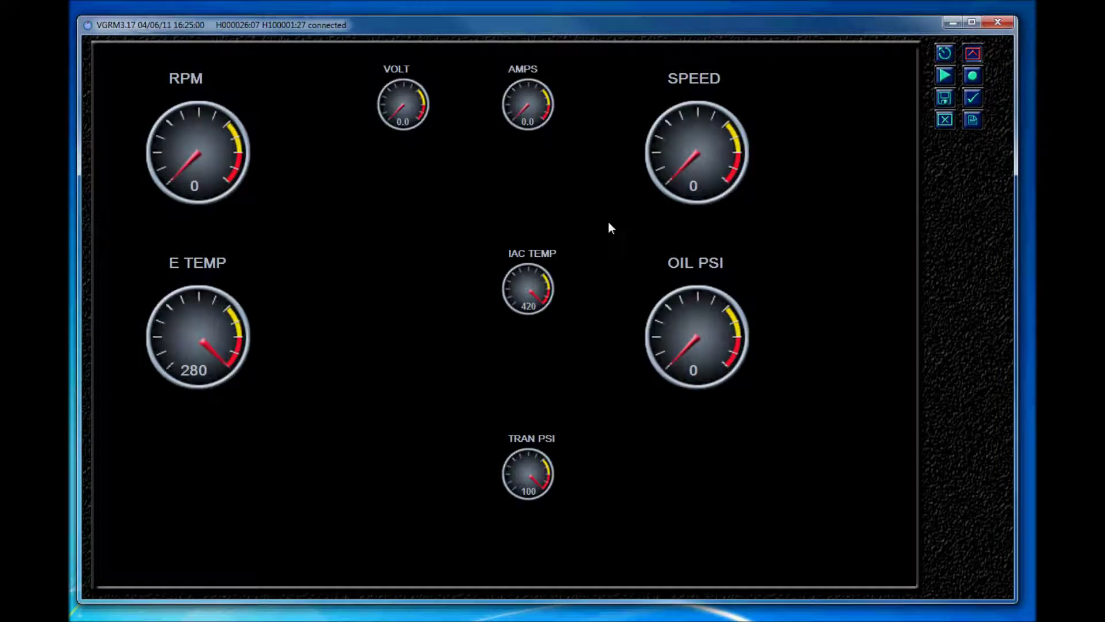
# - Set the vDash theme file to NightThemeDef_1_1.txt from the Gauges_Night folder and apply the preferences
pyautogui.click(972, 120)
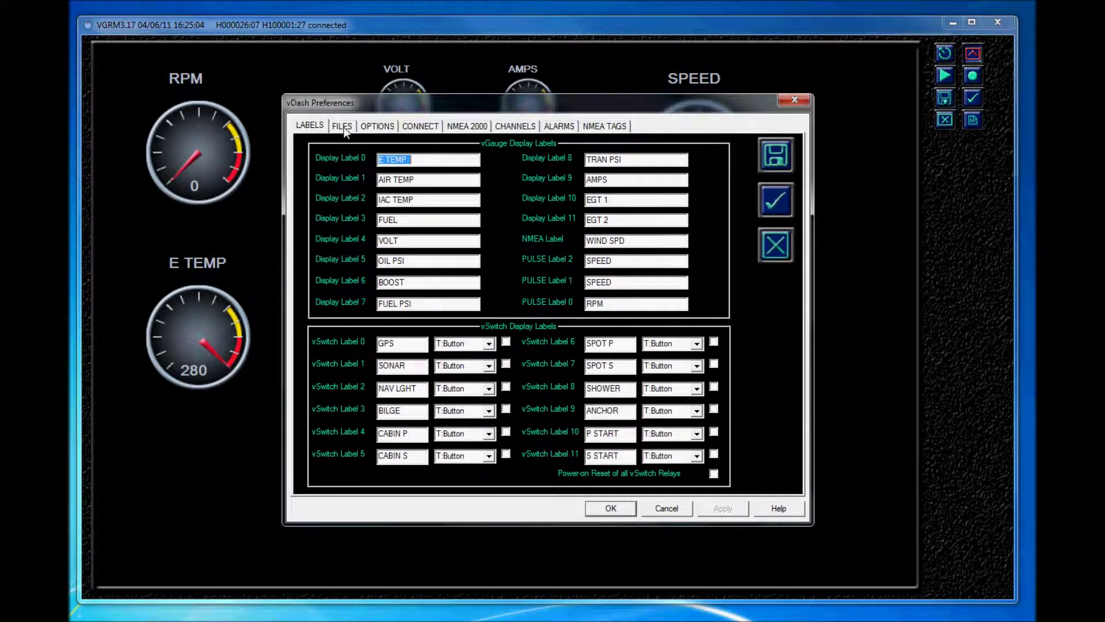
pyautogui.click(344, 127)
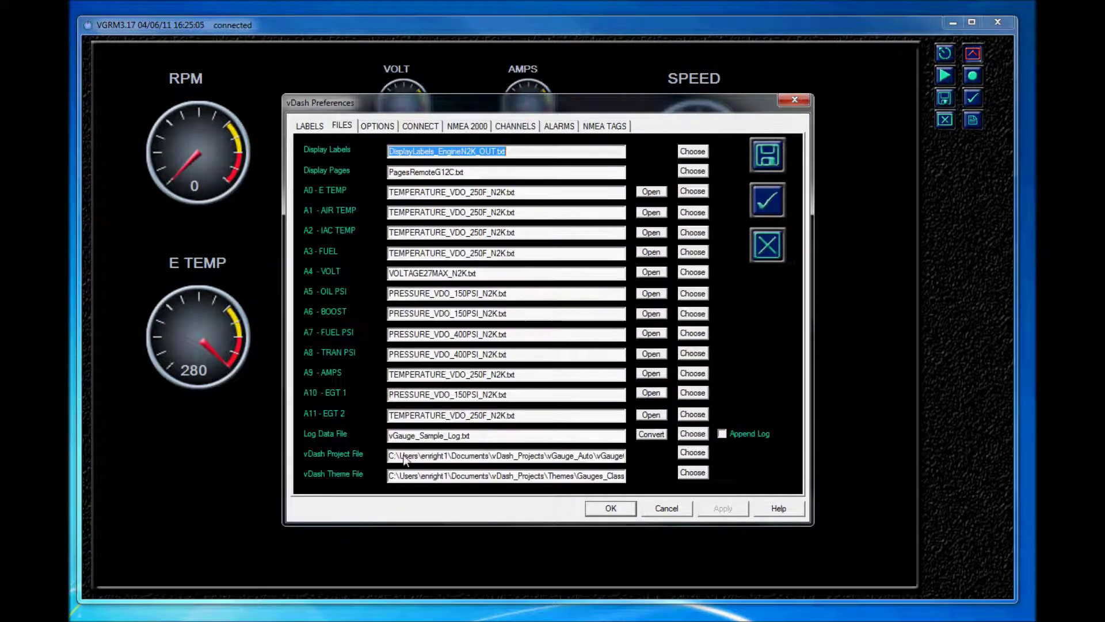
pyautogui.click(693, 472)
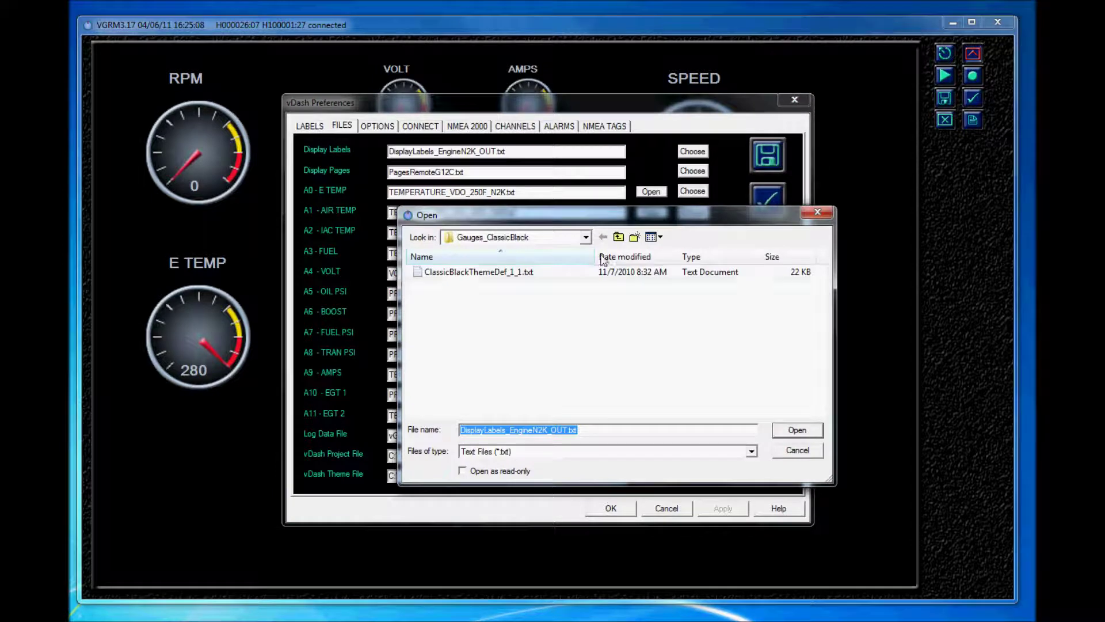
pyautogui.click(618, 237)
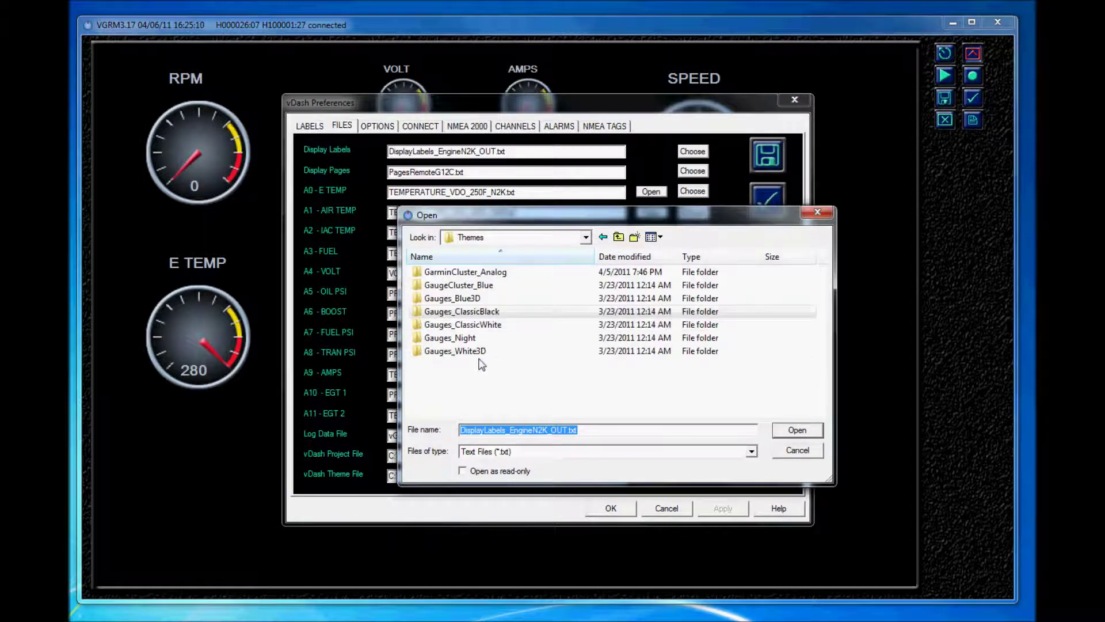
pyautogui.doubleClick(461, 338)
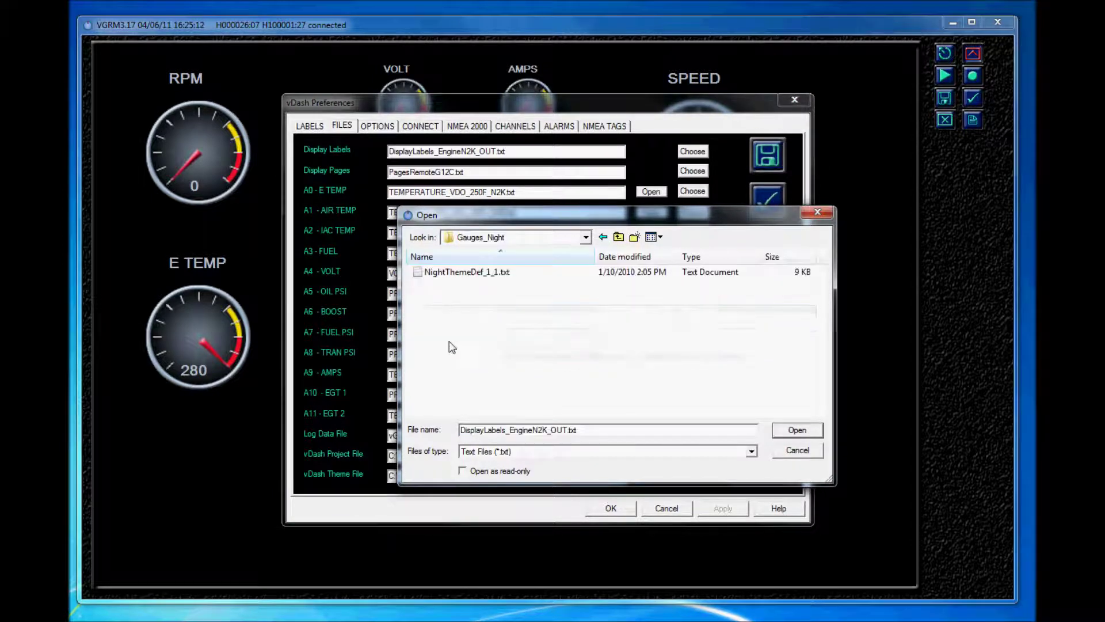
pyautogui.doubleClick(473, 274)
pyautogui.click(610, 508)
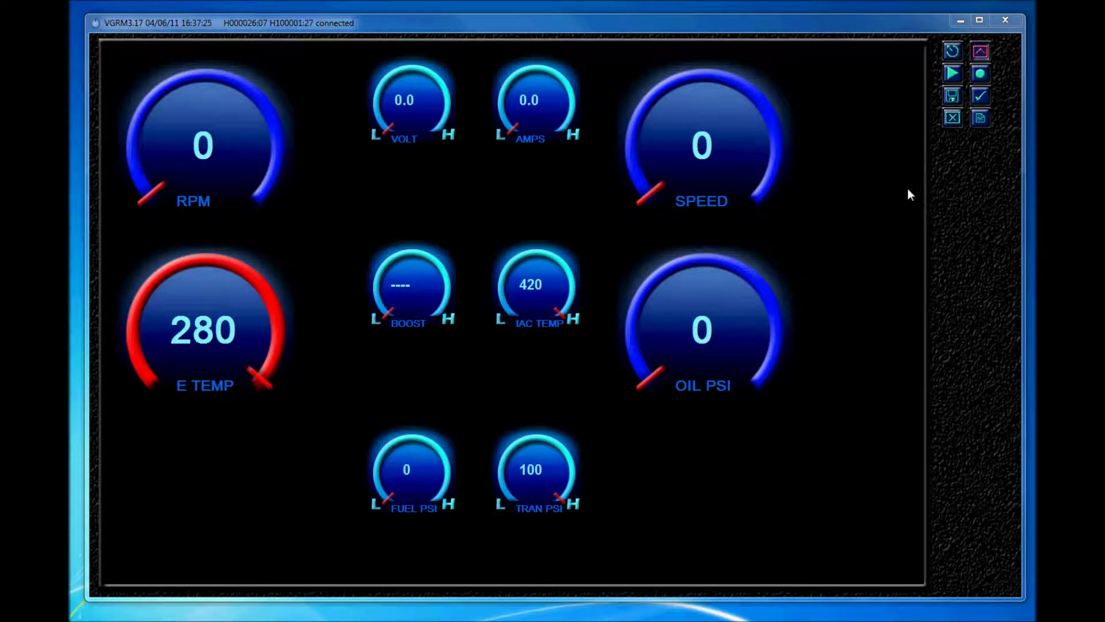
# - Open the preferences and examine the display format, serial, pulse and alarm options
pyautogui.click(979, 118)
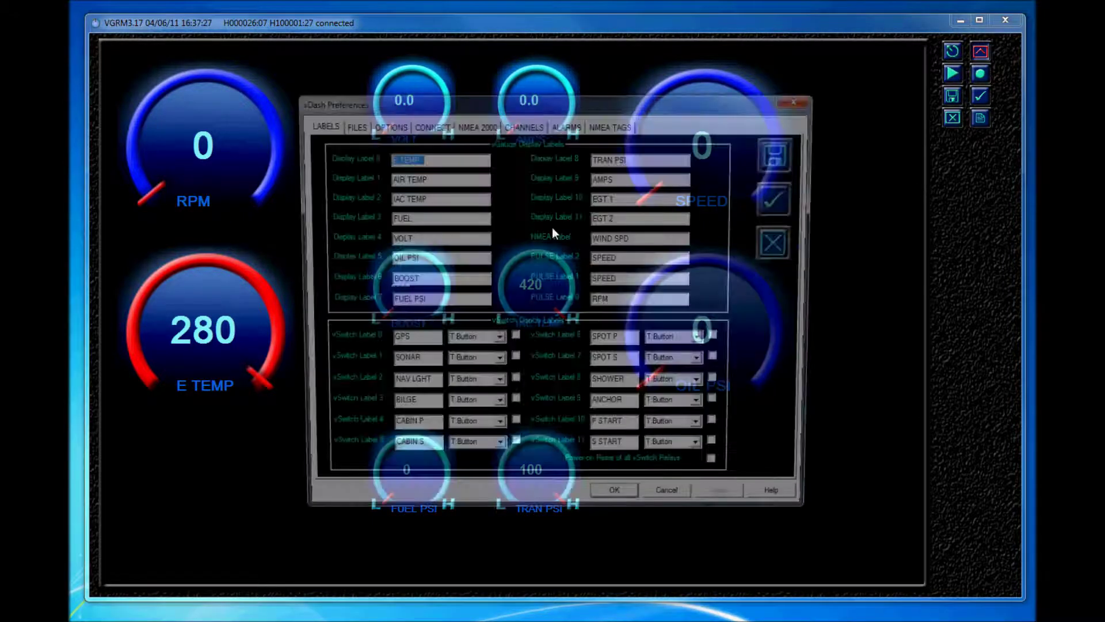
pyautogui.moveTo(413, 109); pyautogui.dragTo(403, 99)
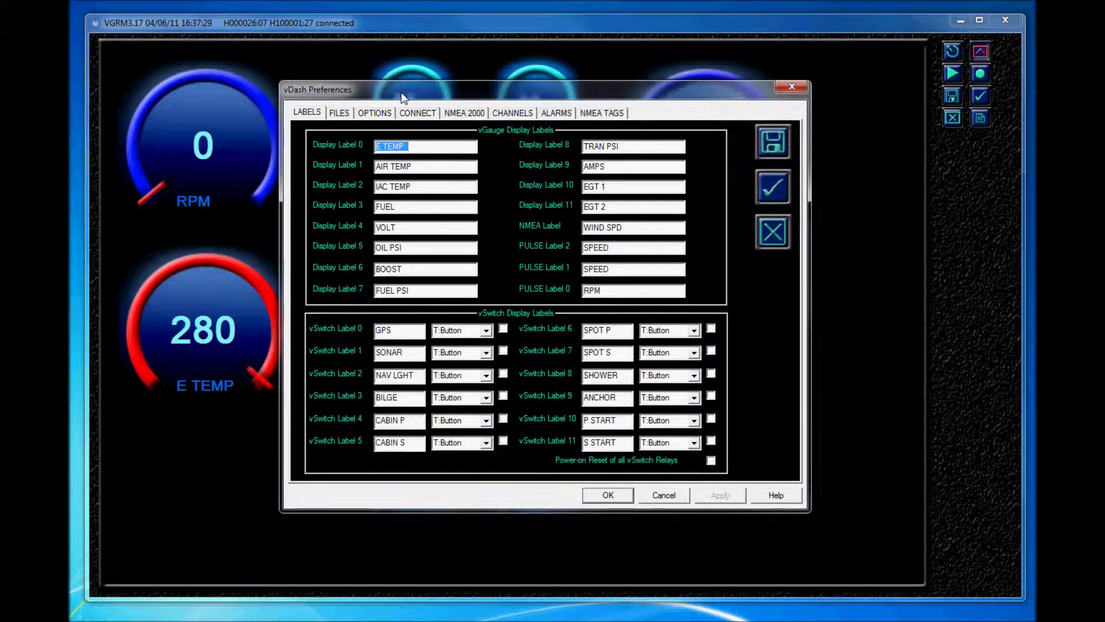
pyautogui.click(376, 113)
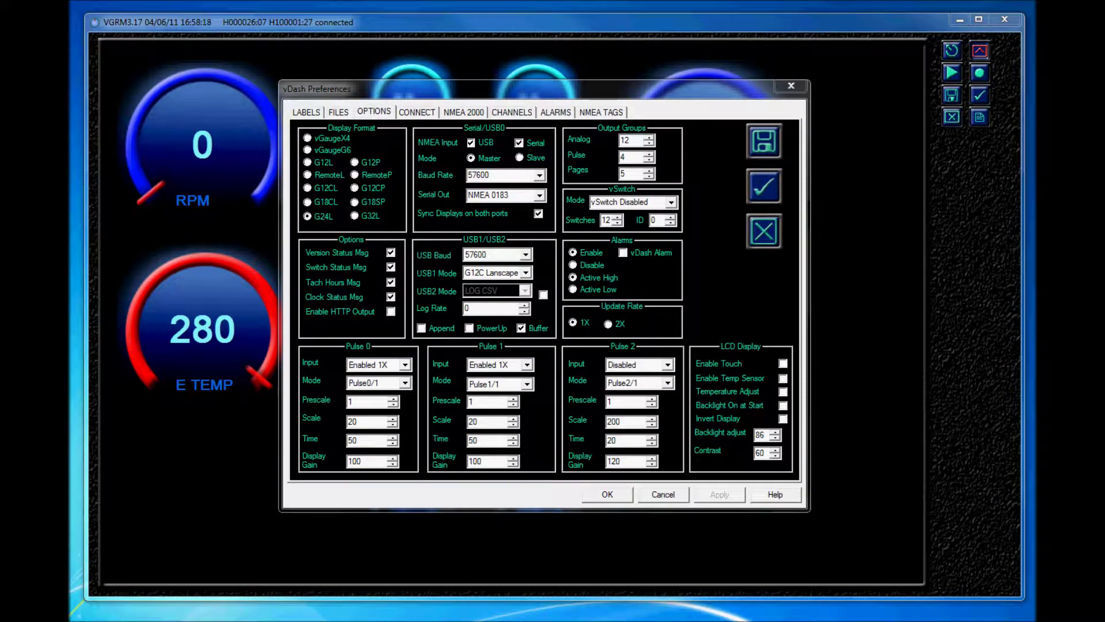
# - Switch to Firefox and look through the SeaSmart.NET Wireless & Networking product list
pyautogui.hotkey('alt', 'Tab')
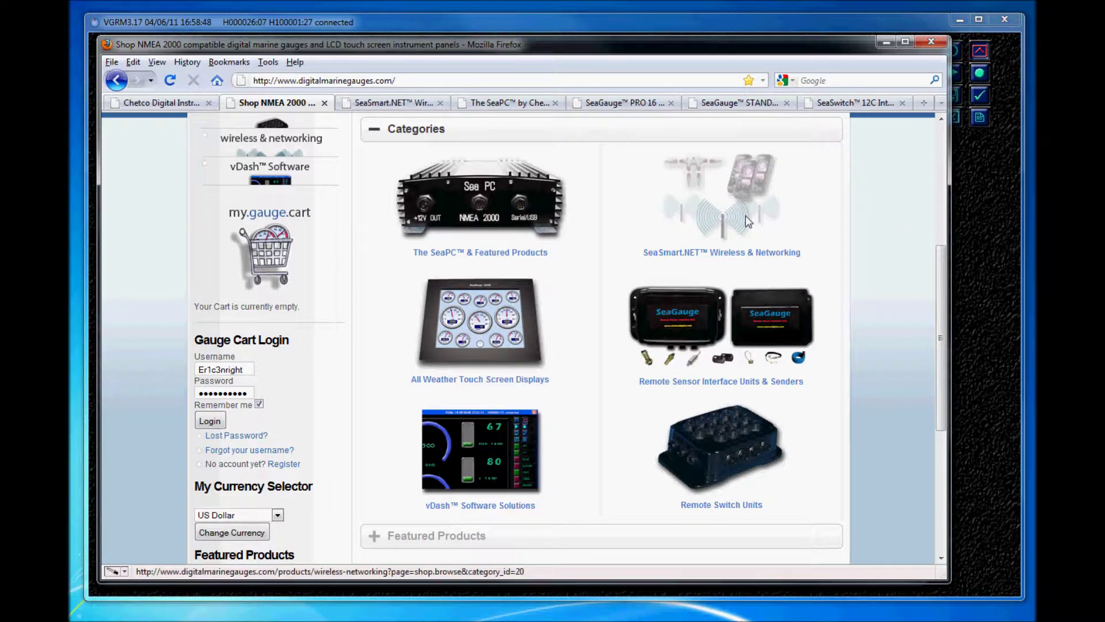
pyautogui.click(391, 104)
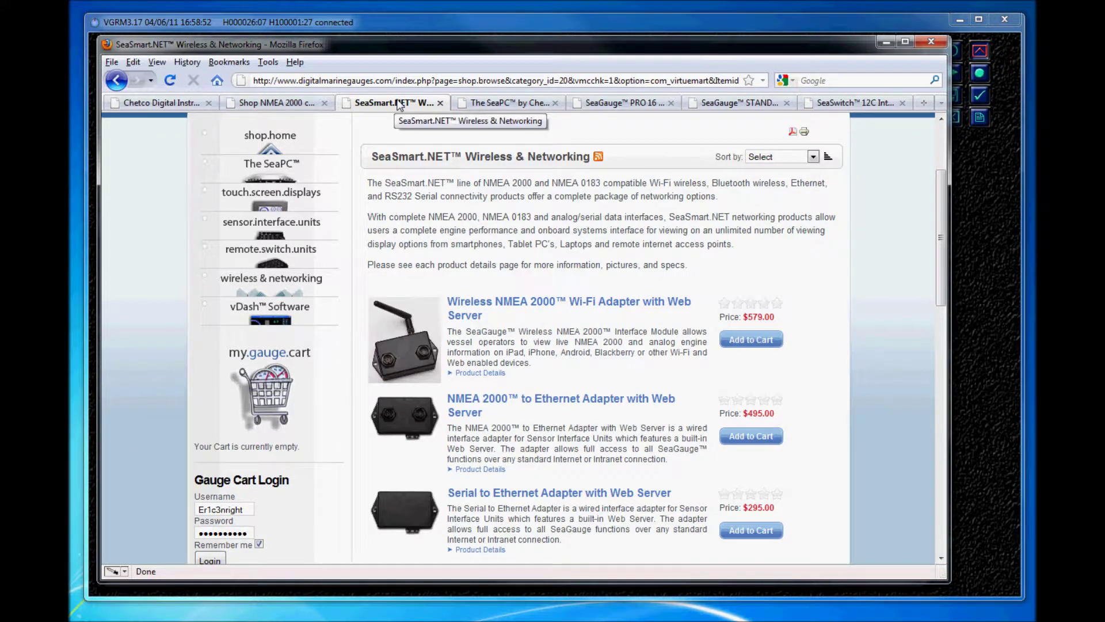
pyautogui.moveTo(940, 287); pyautogui.dragTo(940, 309)
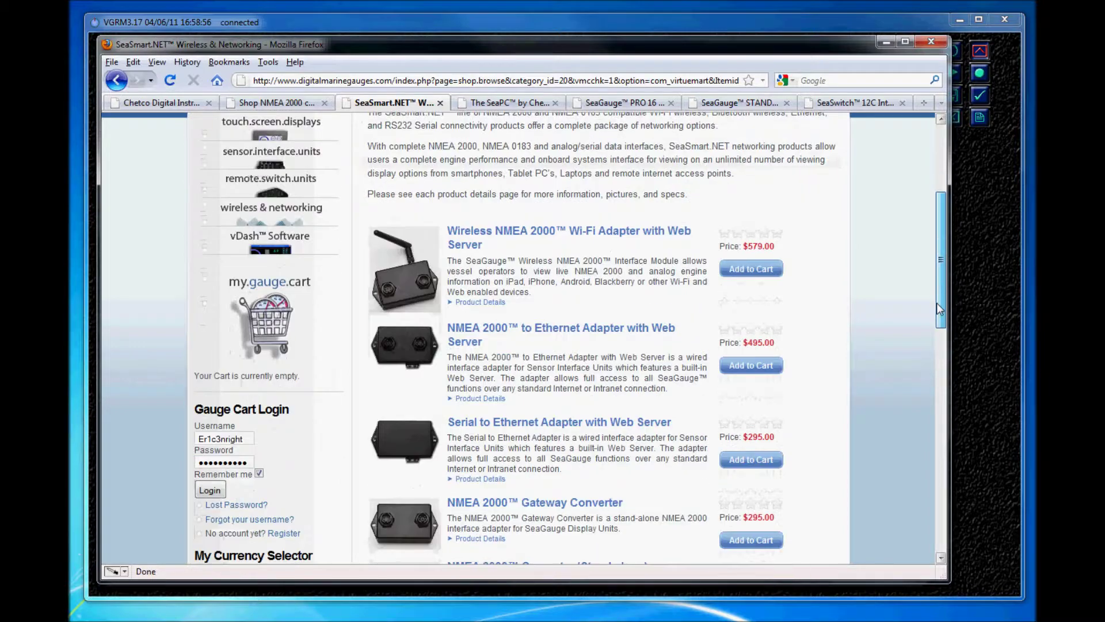
pyautogui.scroll(-1, 936, 309)
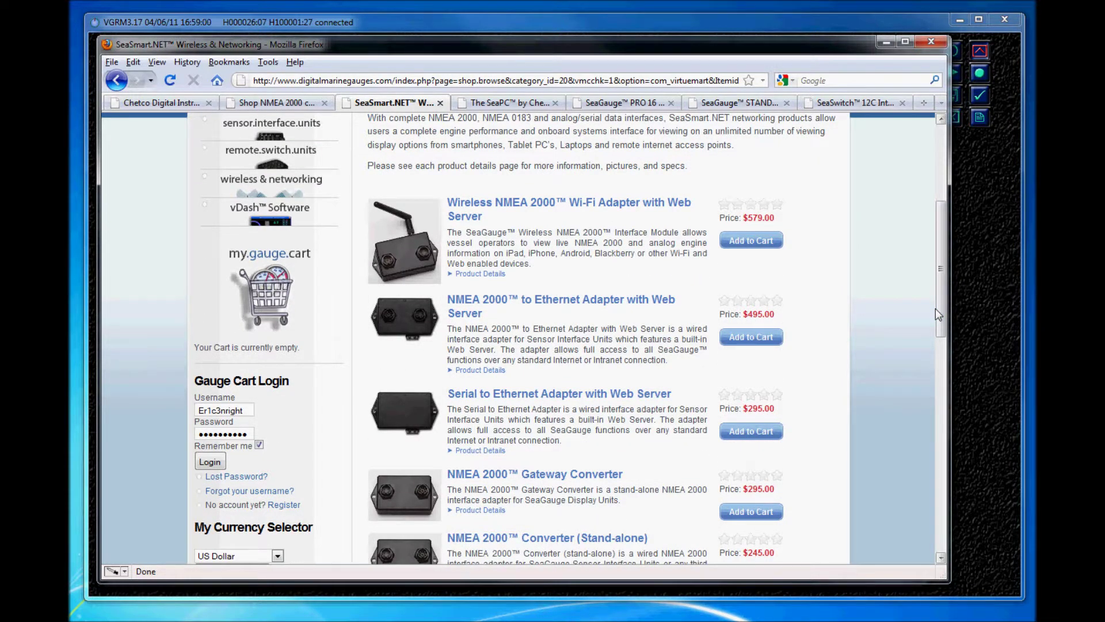
pyautogui.moveTo(935, 309); pyautogui.dragTo(944, 280)
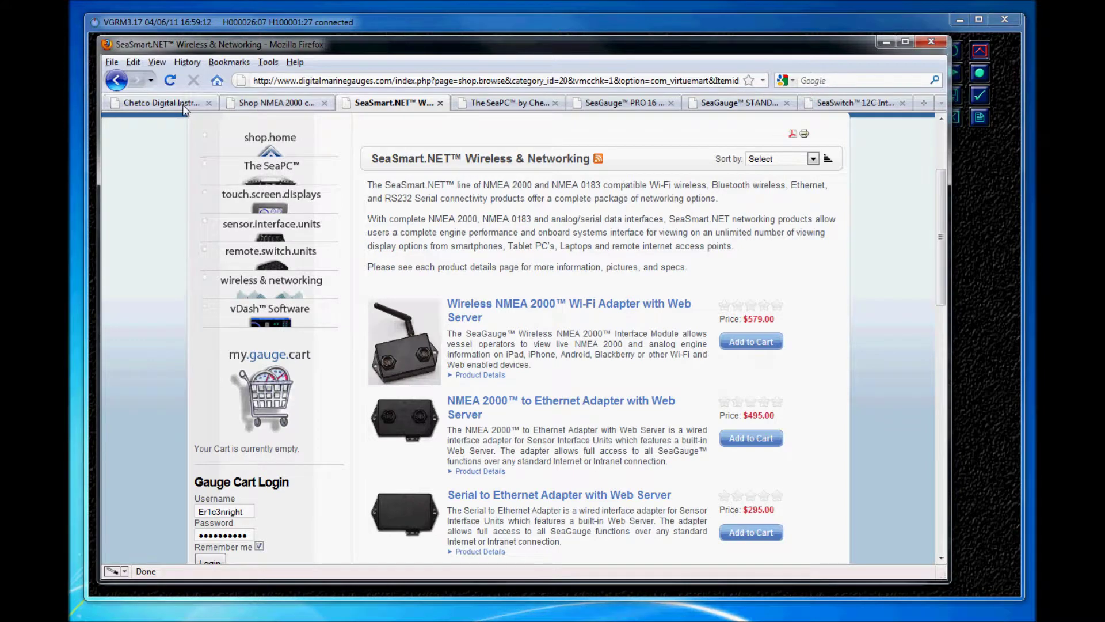
# - Review the Chetco Digital Instruments home page and the product categories on the digitalmarinegauges.com shop page
pyautogui.click(161, 103)
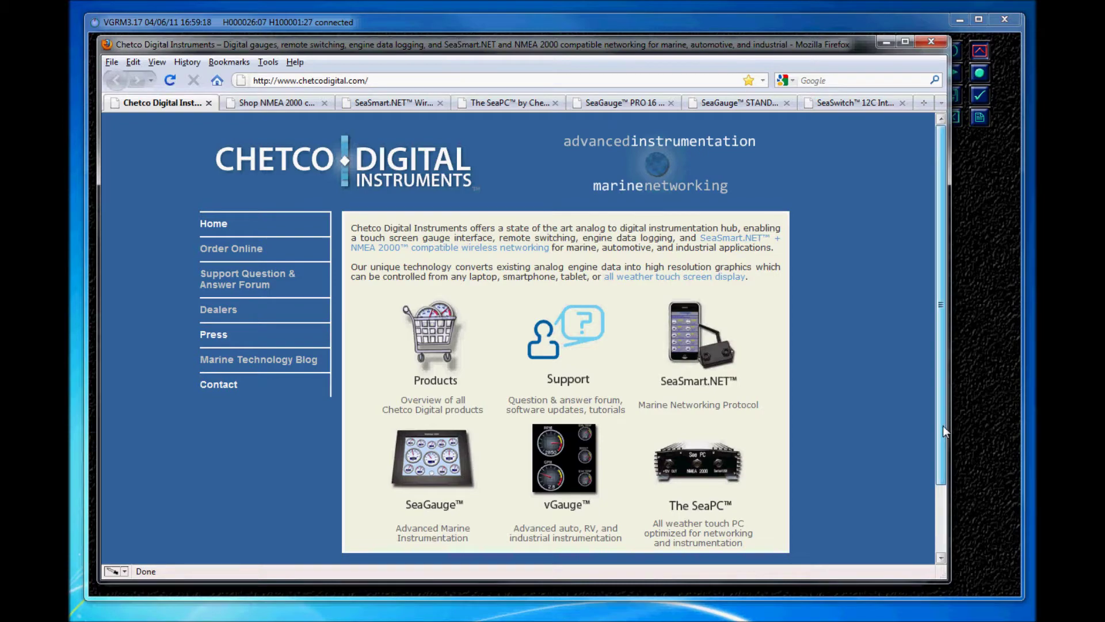
pyautogui.scroll(-1, 944, 443)
pyautogui.moveTo(944, 443); pyautogui.dragTo(941, 417)
pyautogui.click(247, 104)
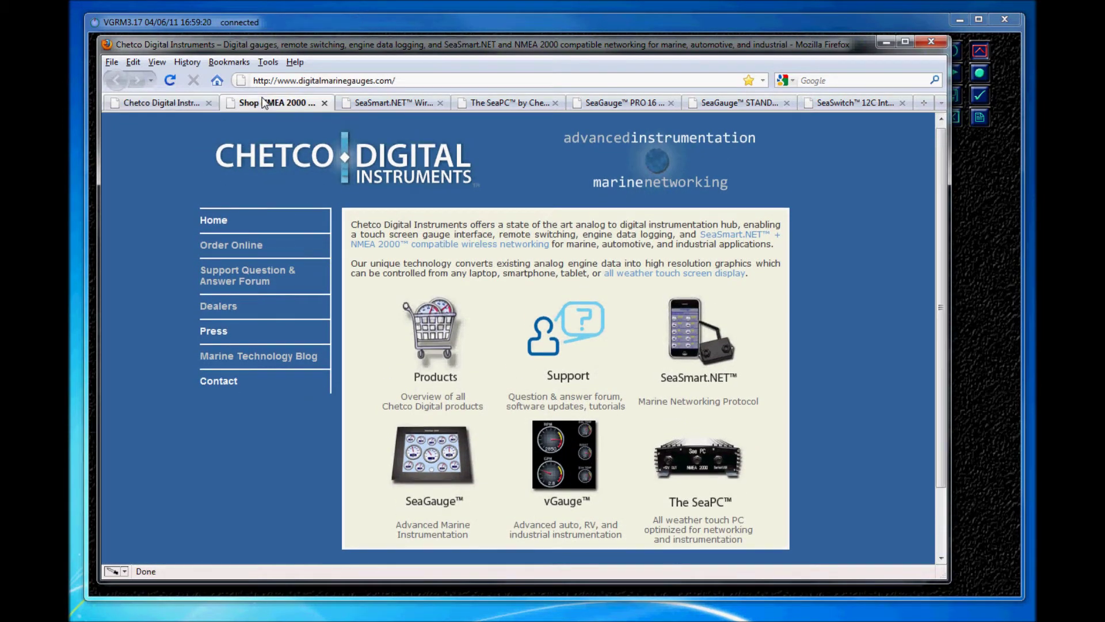
pyautogui.moveTo(941, 299); pyautogui.dragTo(941, 192)
pyautogui.scroll(-6, 755, 303)
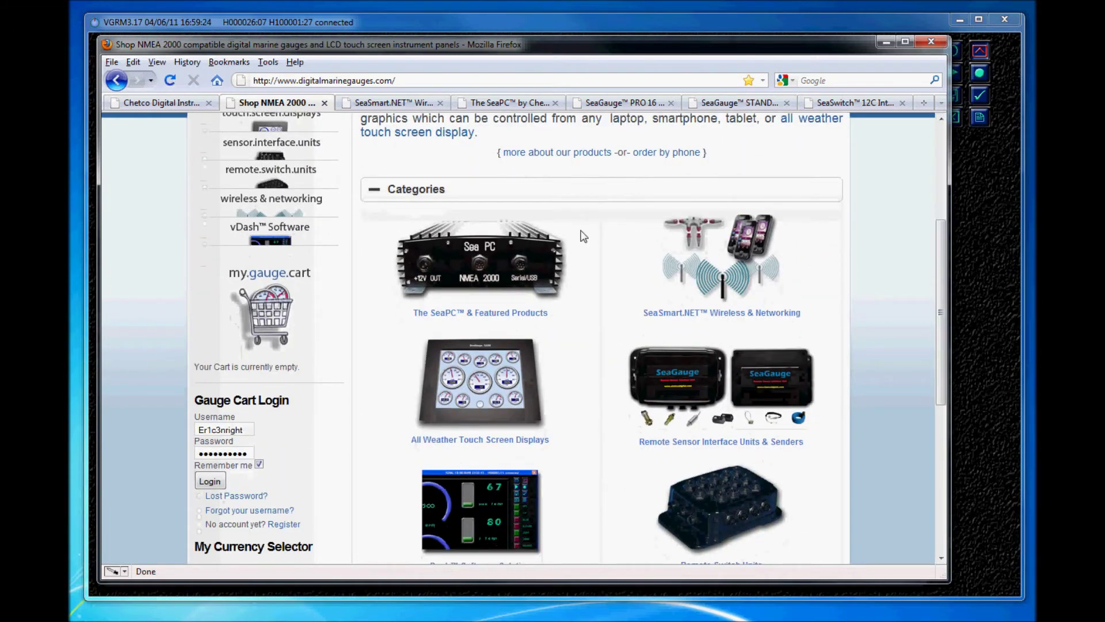